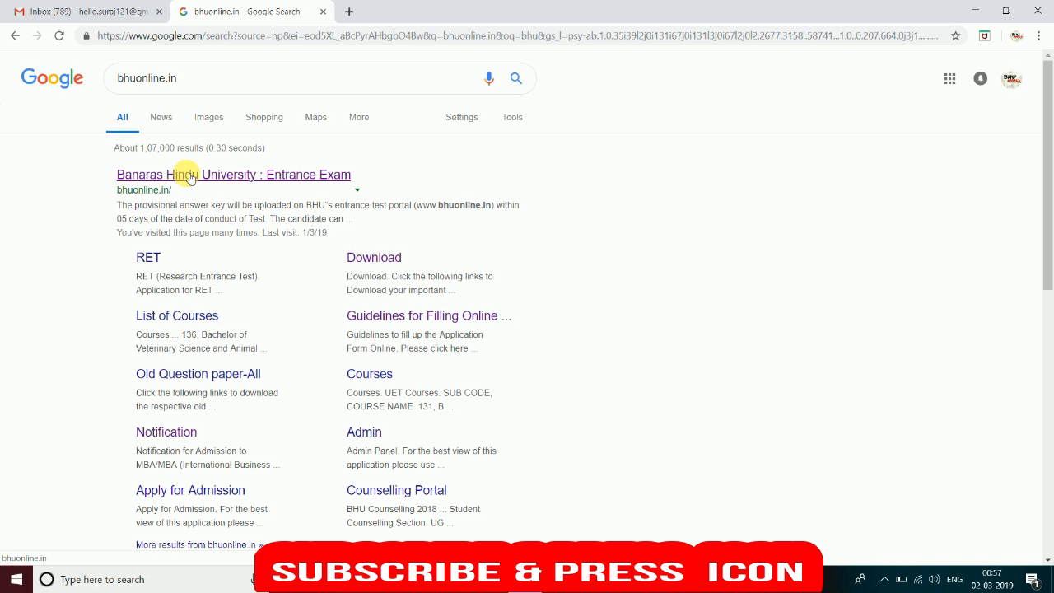
Open the Banaras Hindu University entrance exam site, go to the SET 2019 applicant's login page and start a new registration
{"action": "left_click", "coordinate": [190, 176]}
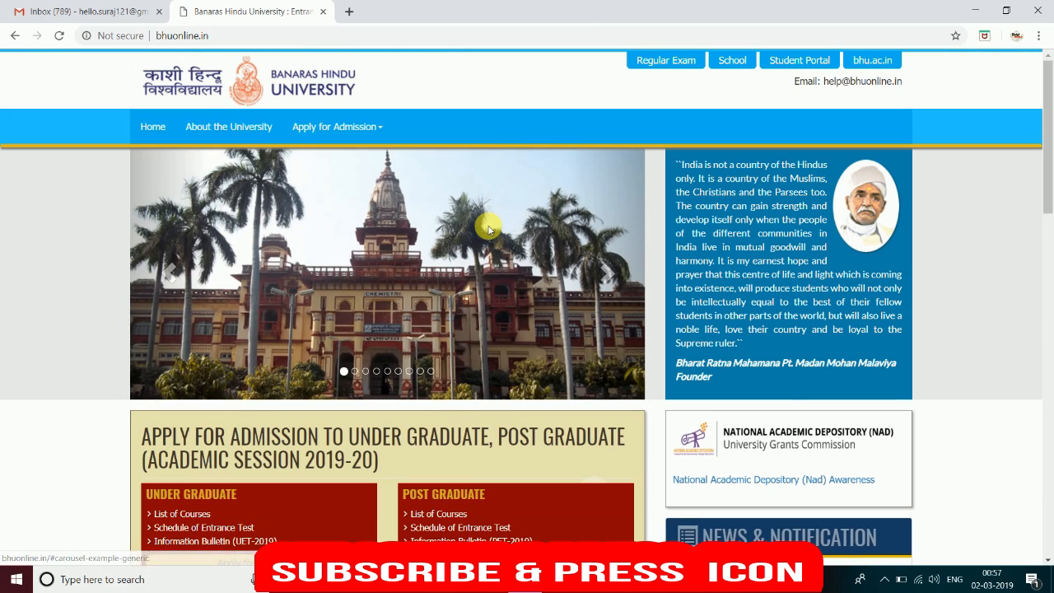
{"action": "scroll", "coordinate": [488, 229], "scroll_direction": "down", "scroll_amount": 5}
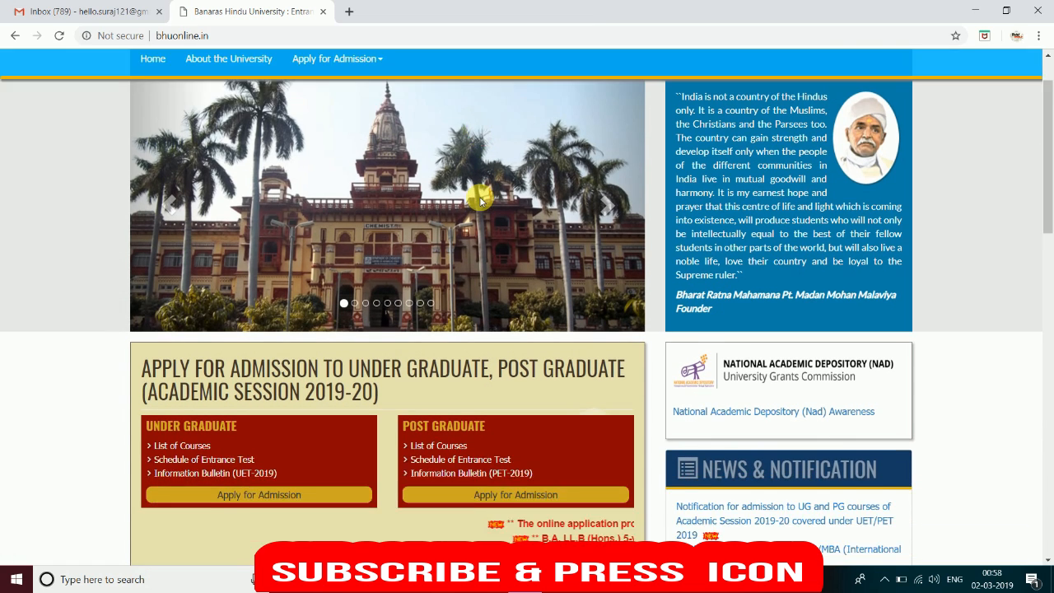
{"action": "scroll", "coordinate": [481, 200], "scroll_direction": "down", "scroll_amount": 5}
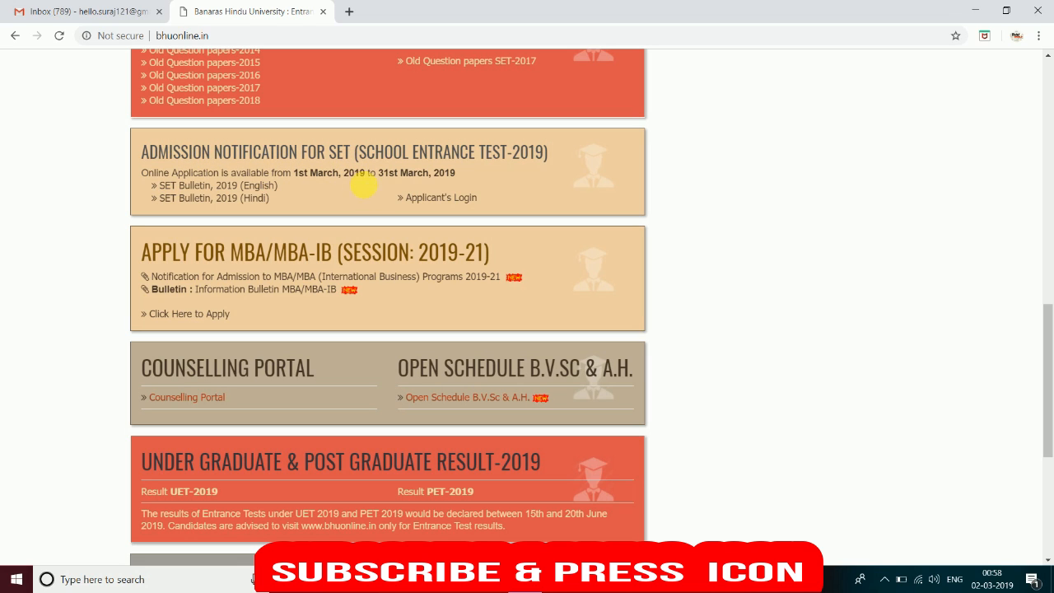
{"action": "left_click", "coordinate": [441, 198]}
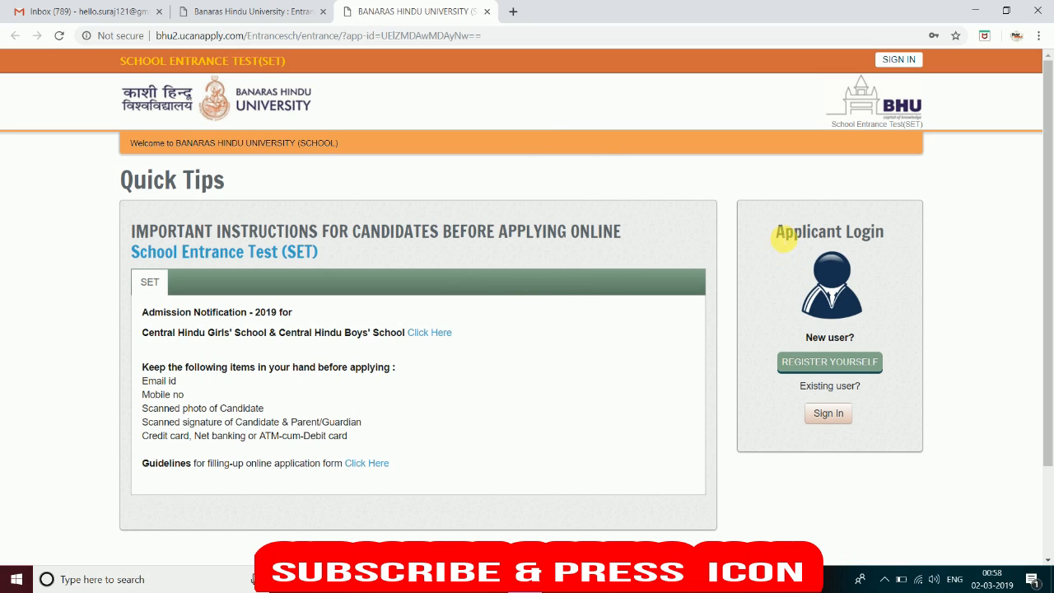
{"action": "left_click", "coordinate": [832, 363]}
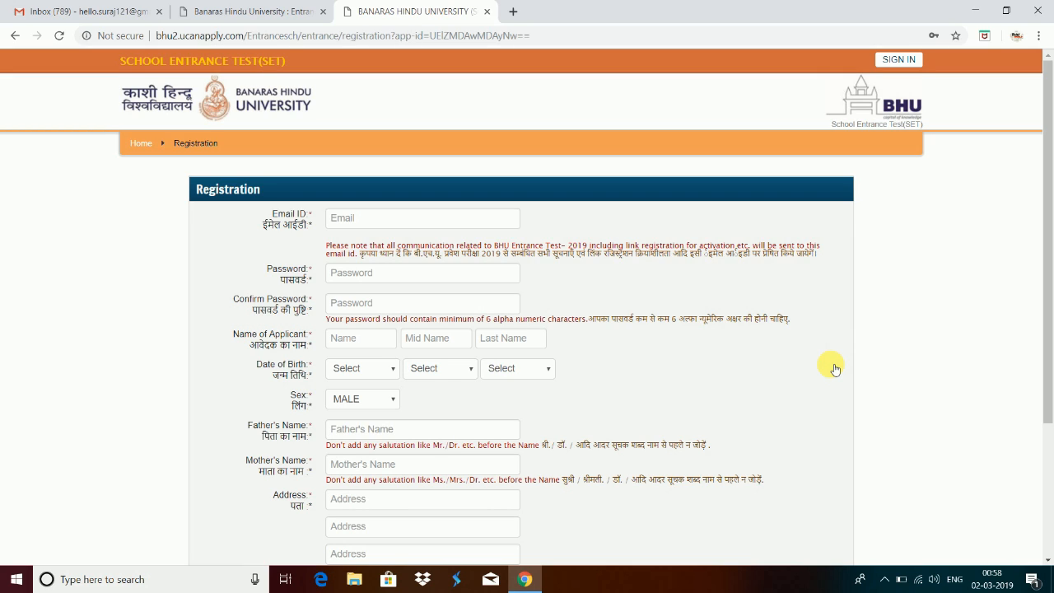
Fill in the applicant's email address on the registration form, then enter and confirm the account password
{"action": "left_click", "coordinate": [415, 222]}
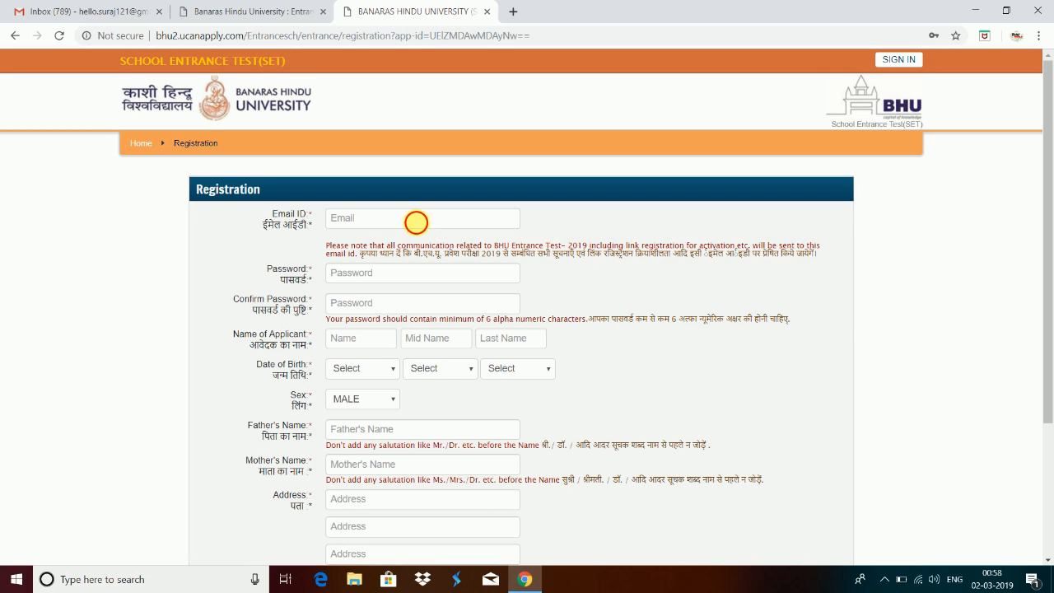
{"action": "left_click", "coordinate": [404, 243]}
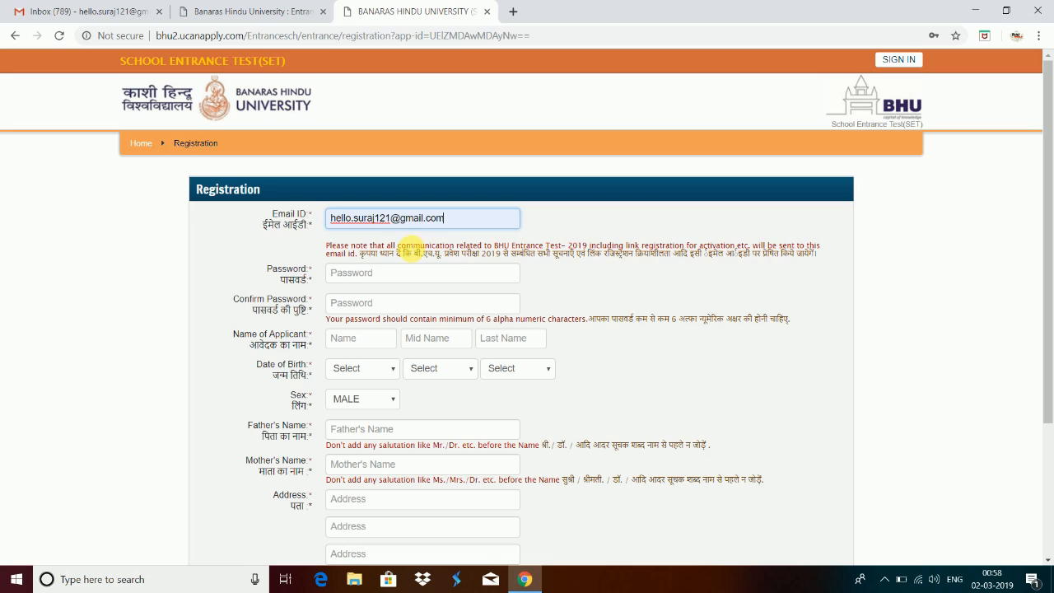
{"action": "left_click", "coordinate": [388, 278]}
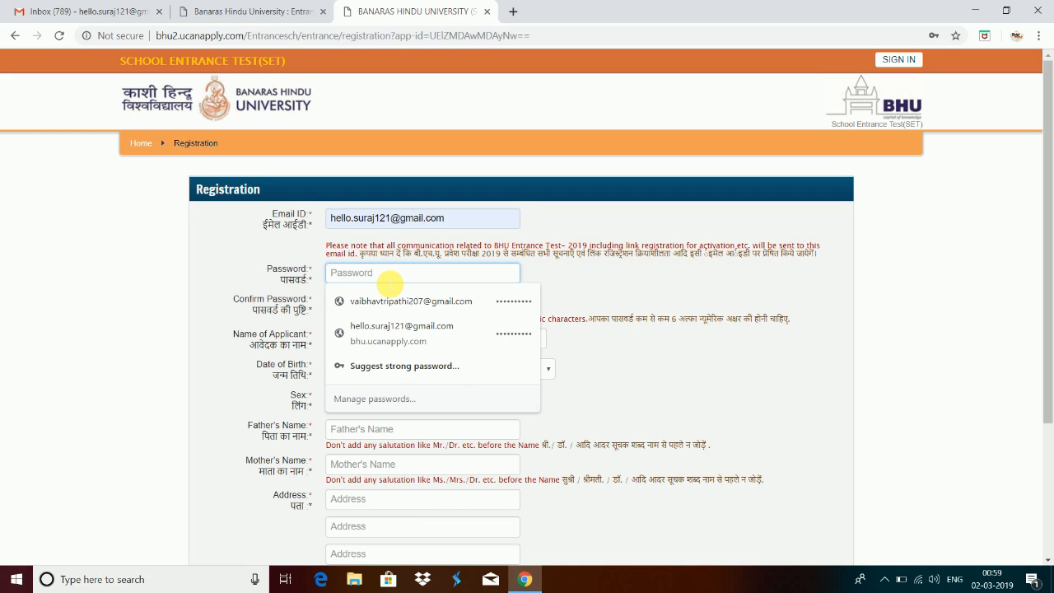
{"action": "left_click", "coordinate": [539, 274]}
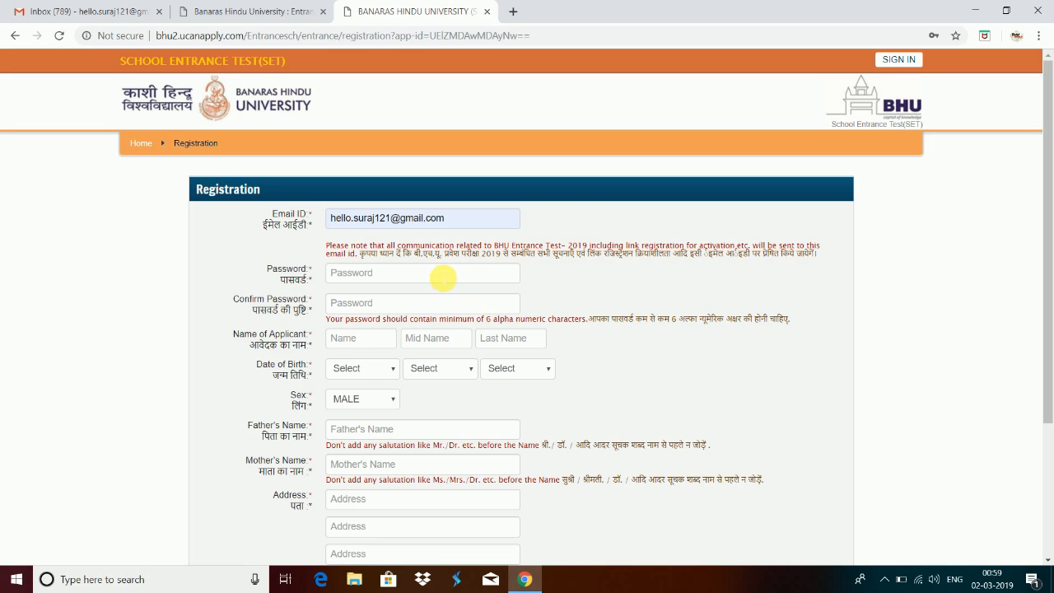
{"action": "left_click", "coordinate": [443, 278]}
{"action": "type", "text": "•••••••"}
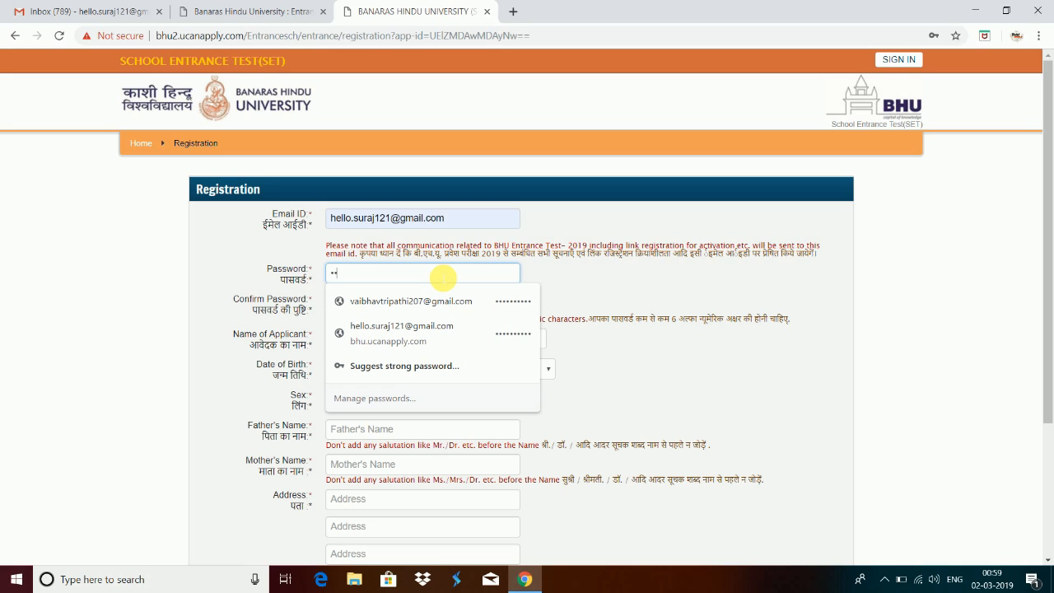
{"action": "type", "text": "•••"}
{"action": "left_click", "coordinate": [605, 265]}
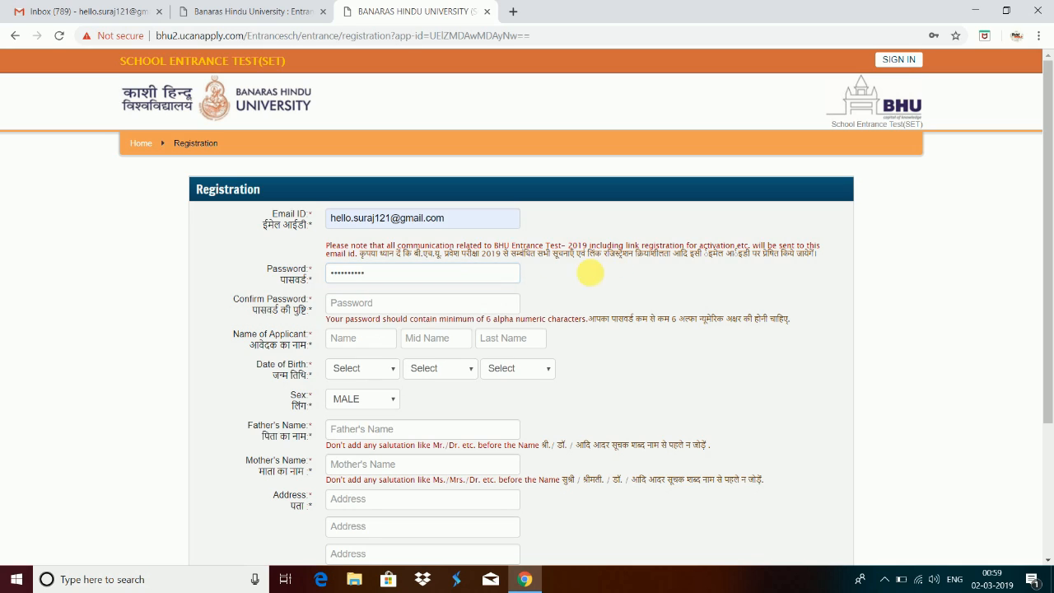
{"action": "left_click", "coordinate": [498, 306]}
{"action": "type", "text": "••••••••••"}
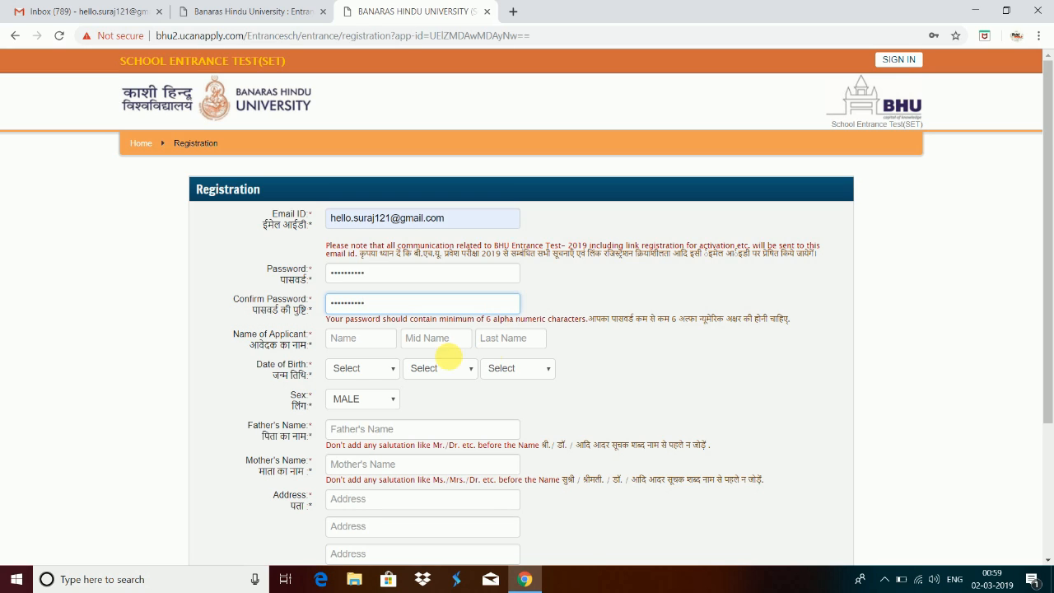
Fill in the applicant's name and contact details from the first saved autofill entry and select the date of birth
{"action": "left_click", "coordinate": [379, 343]}
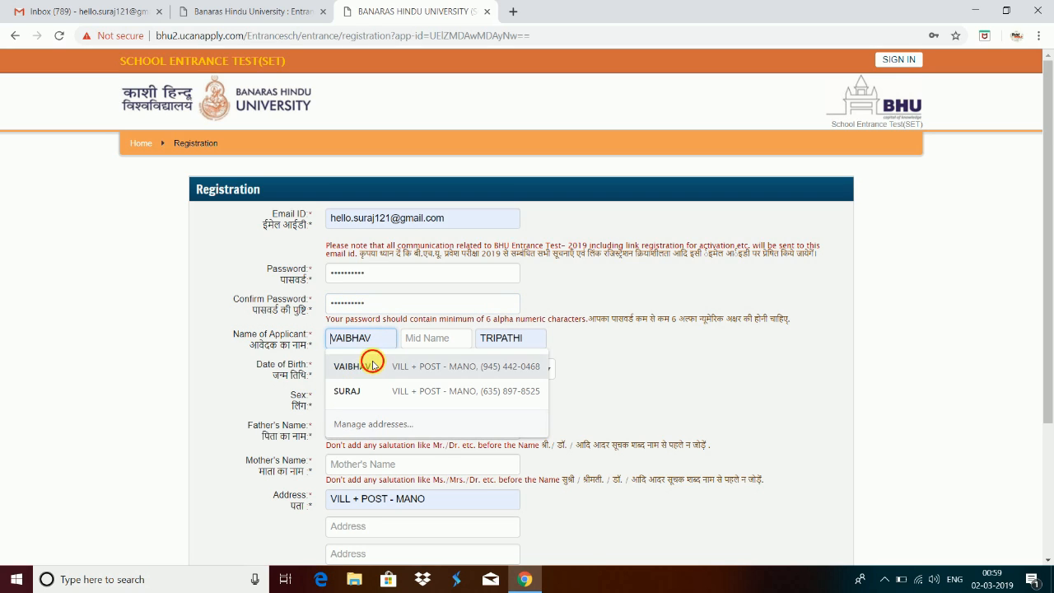
{"action": "left_click", "coordinate": [373, 366]}
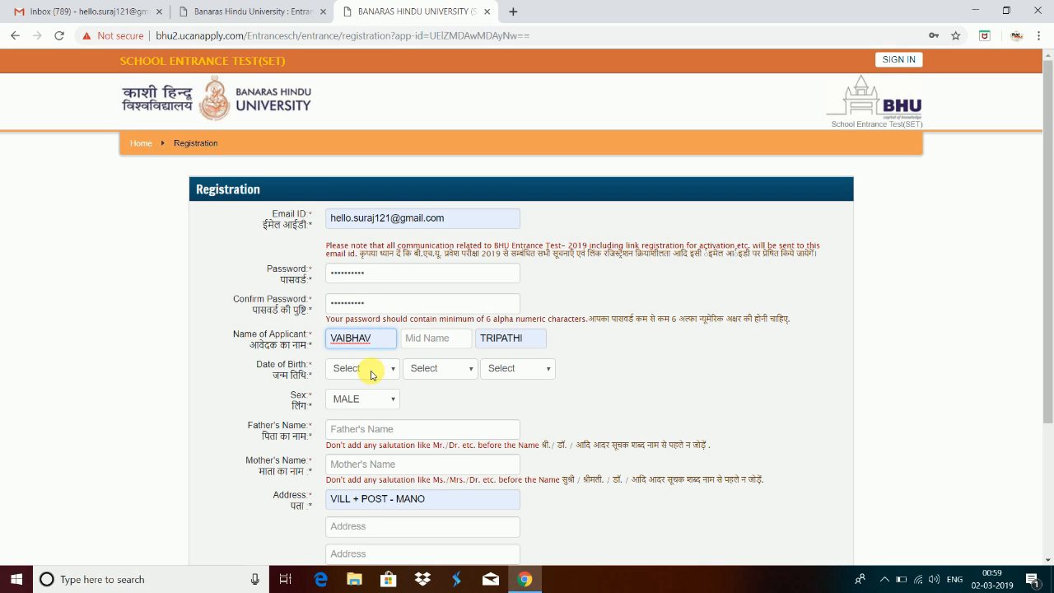
{"action": "left_click", "coordinate": [371, 370]}
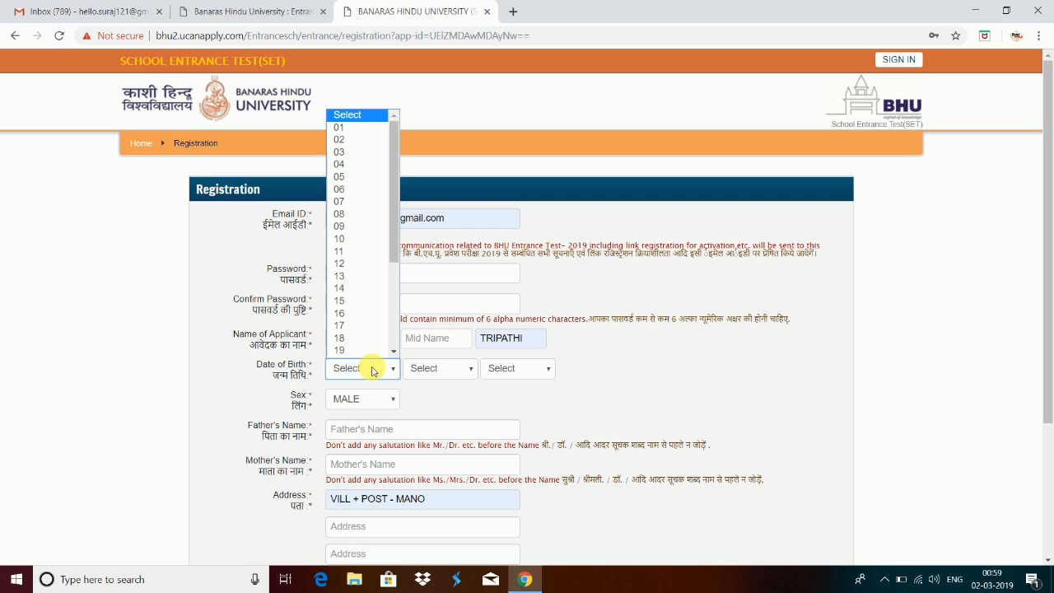
{"action": "left_click", "coordinate": [354, 275]}
{"action": "left_click", "coordinate": [421, 368]}
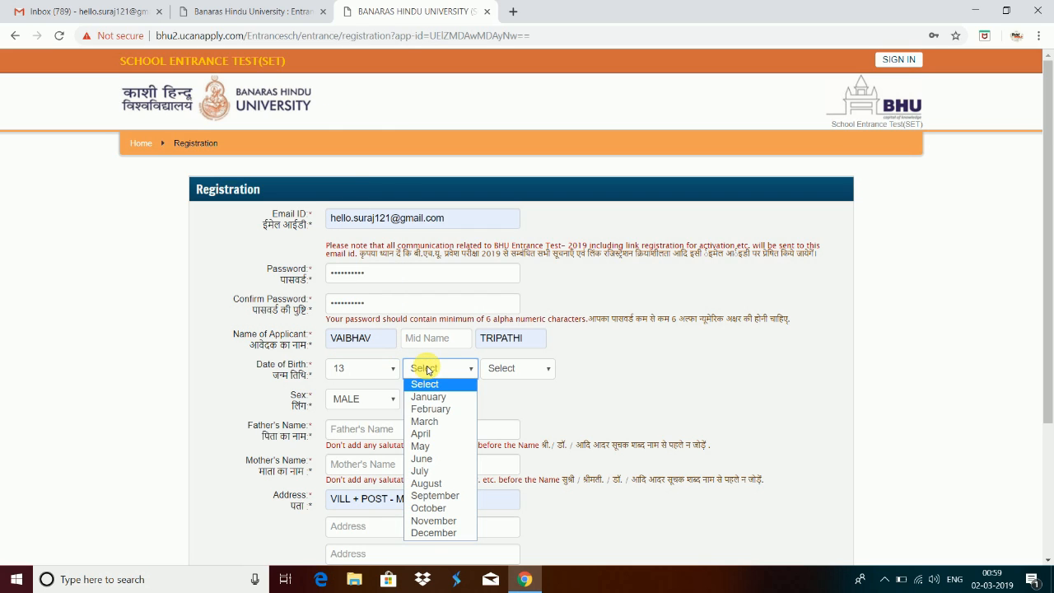
{"action": "left_click", "coordinate": [453, 422]}
{"action": "left_click", "coordinate": [449, 429]}
{"action": "left_click", "coordinate": [513, 369]}
{"action": "left_click", "coordinate": [506, 482]}
Set the sex to MALE and fill in the father's and mother's names from the saved suggestions
{"action": "left_click", "coordinate": [359, 407]}
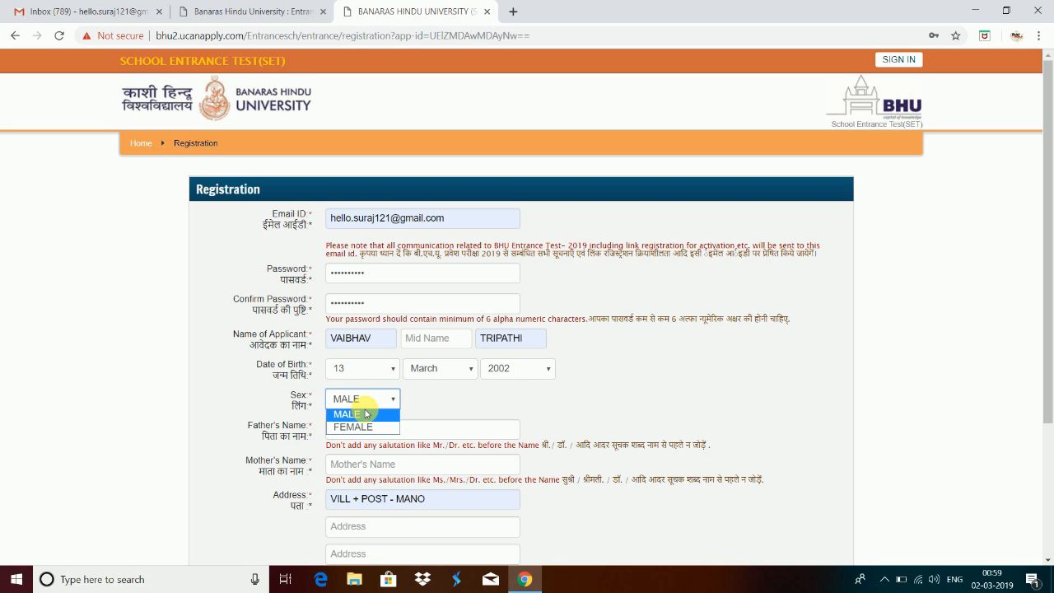
{"action": "left_click", "coordinate": [366, 414]}
{"action": "left_click", "coordinate": [375, 428]}
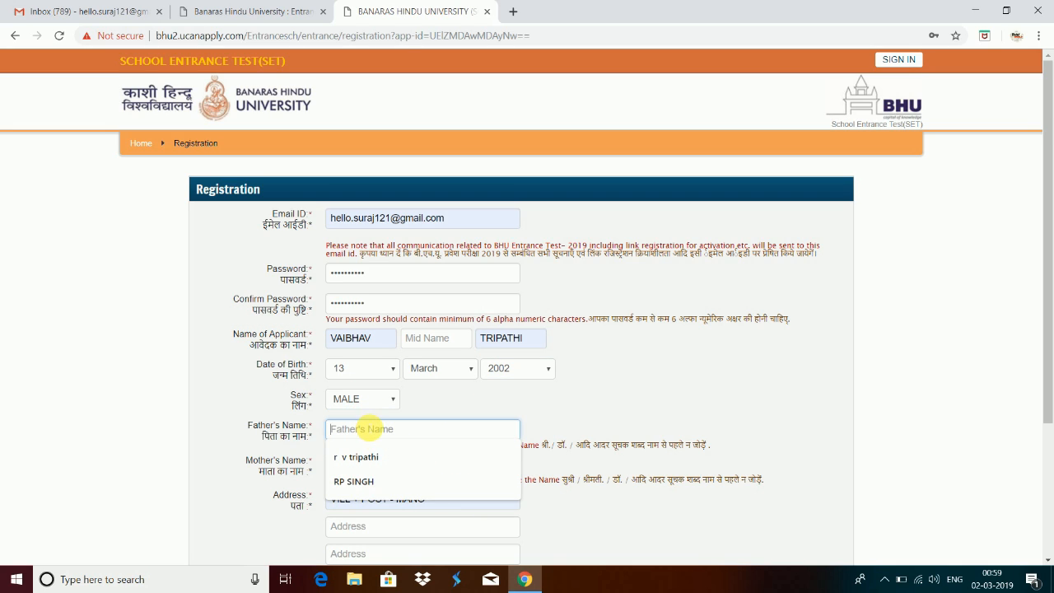
{"action": "left_click", "coordinate": [370, 461]}
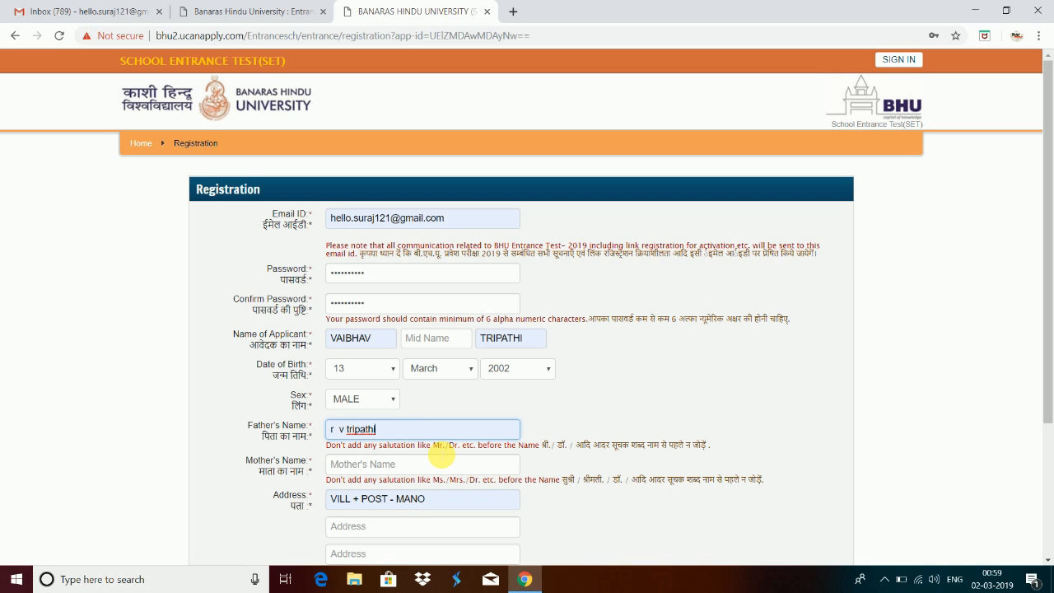
{"action": "scroll", "coordinate": [442, 452], "scroll_direction": "down", "scroll_amount": 1}
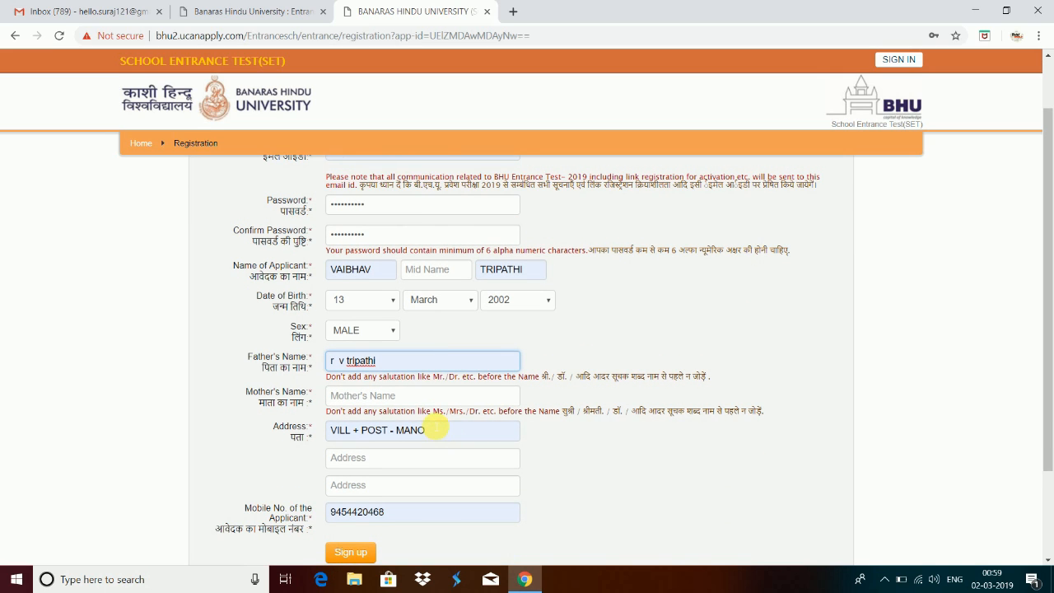
{"action": "left_click", "coordinate": [427, 395]}
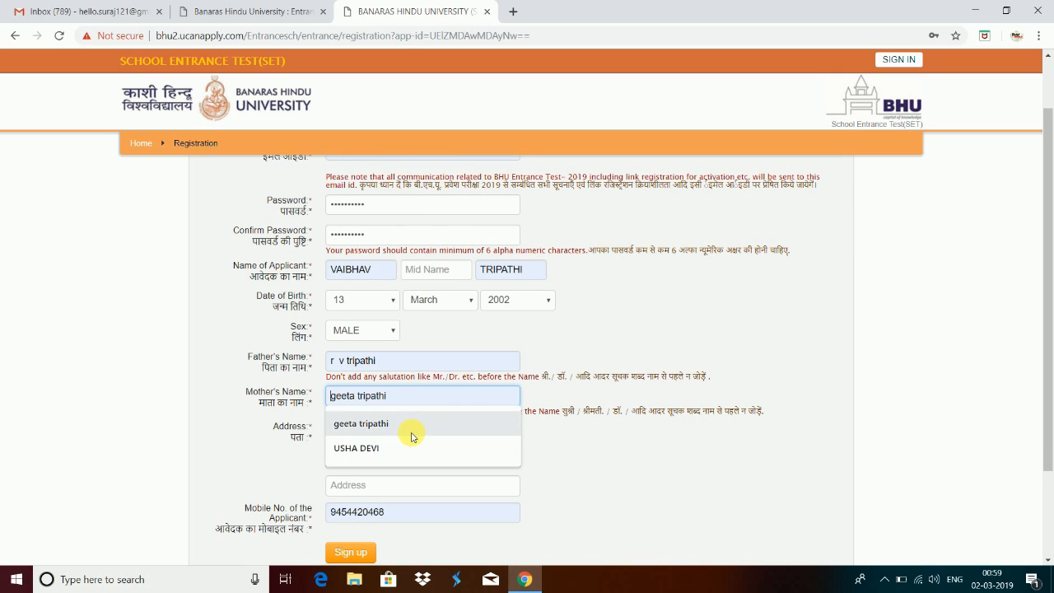
{"action": "left_click", "coordinate": [411, 427]}
Replace the last two digits of the applicant's mobile number
{"action": "scroll", "coordinate": [414, 436], "scroll_direction": "down", "scroll_amount": 1}
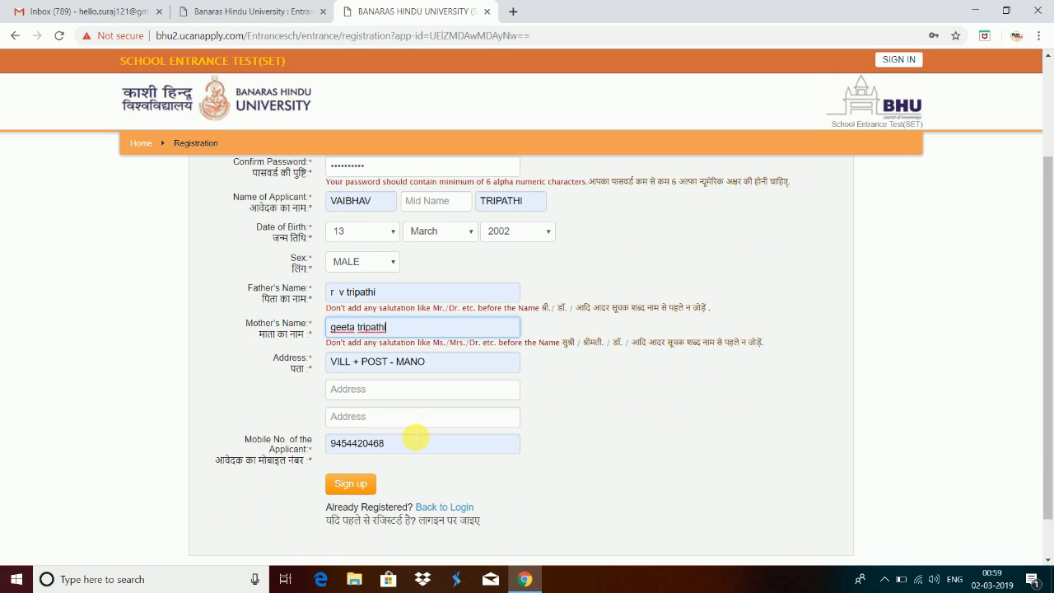
{"action": "left_click", "coordinate": [414, 453]}
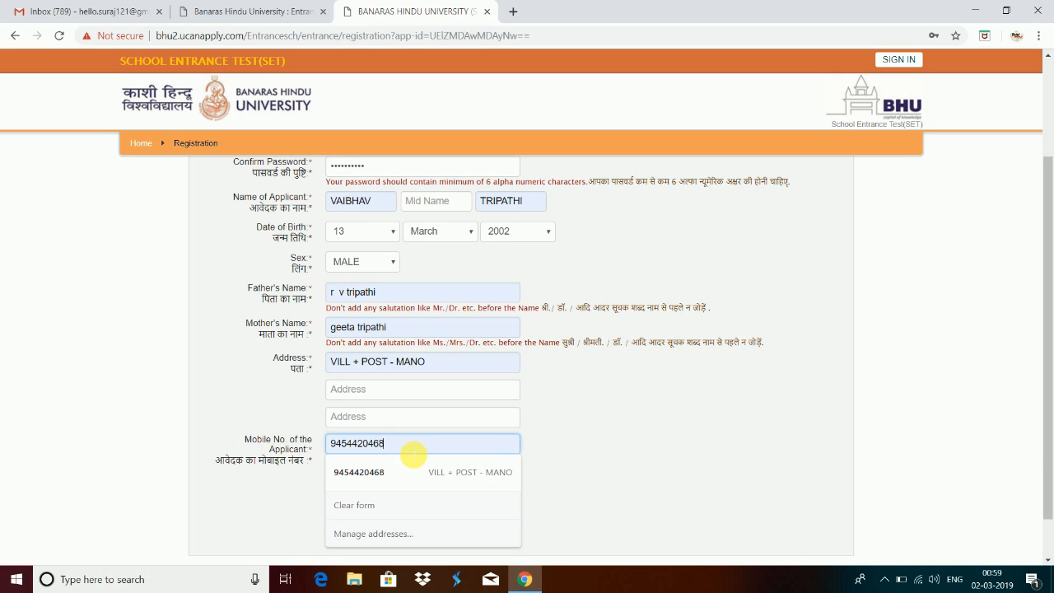
{"action": "key", "text": "BackSpace"}
{"action": "key", "text": "BackSpace"}
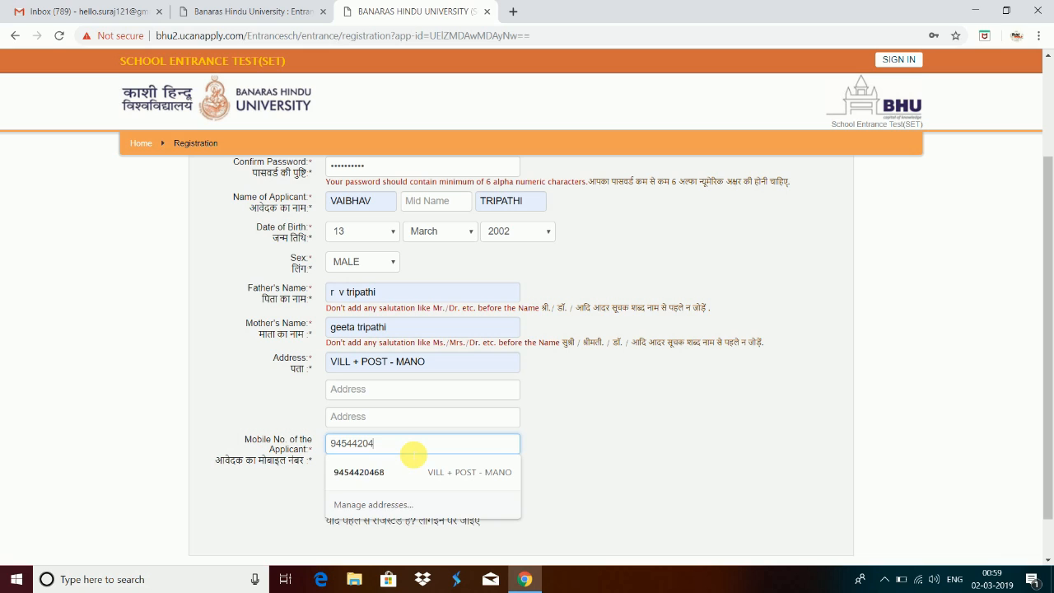
{"action": "type", "text": "70"}
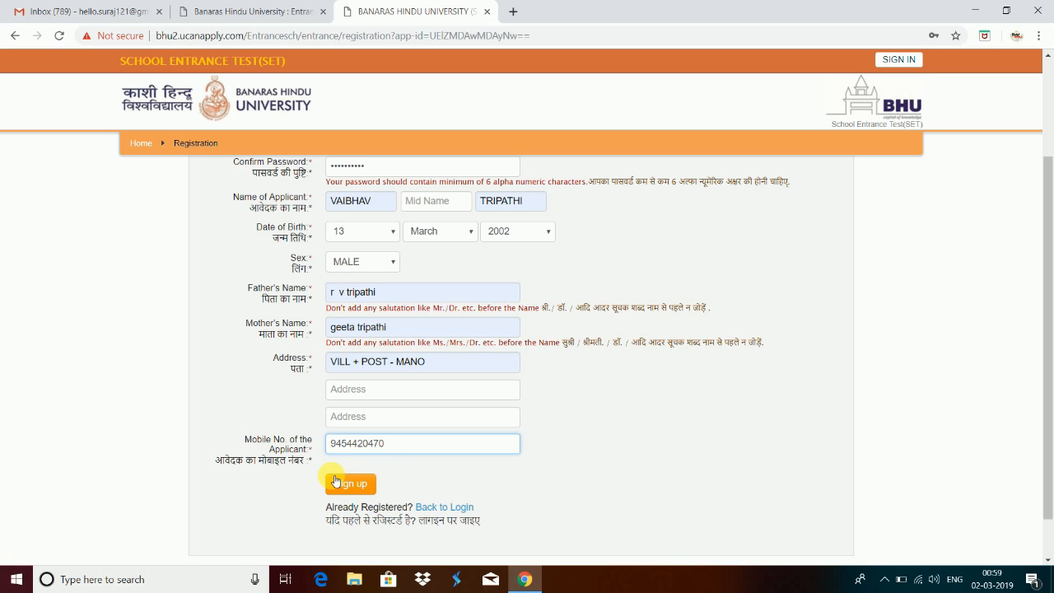
Submit the registration form, decline saving the password in the browser and confirm the registration details
{"action": "left_click", "coordinate": [358, 485]}
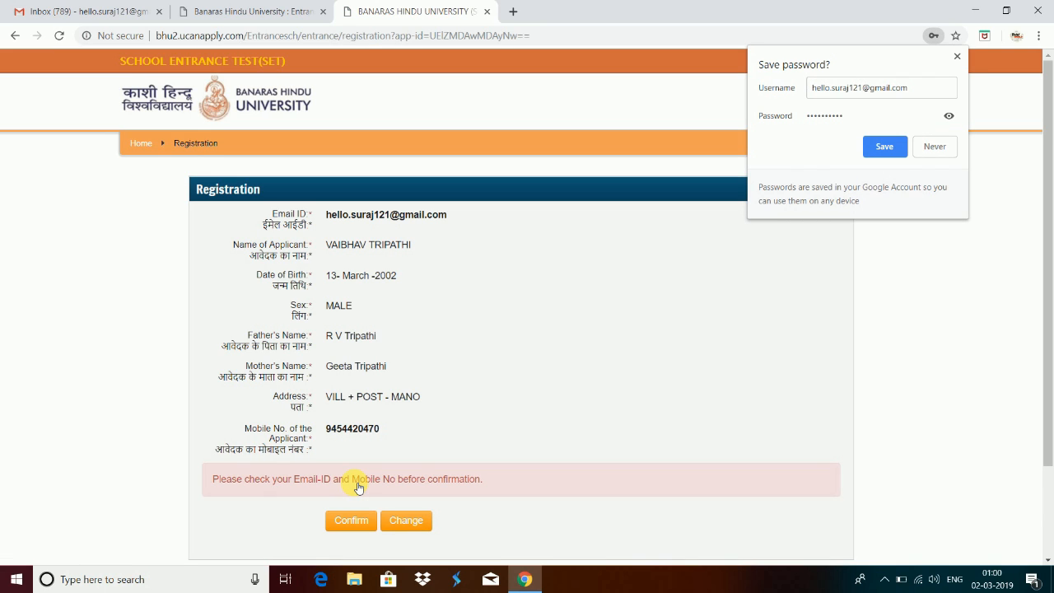
{"action": "left_click", "coordinate": [935, 147]}
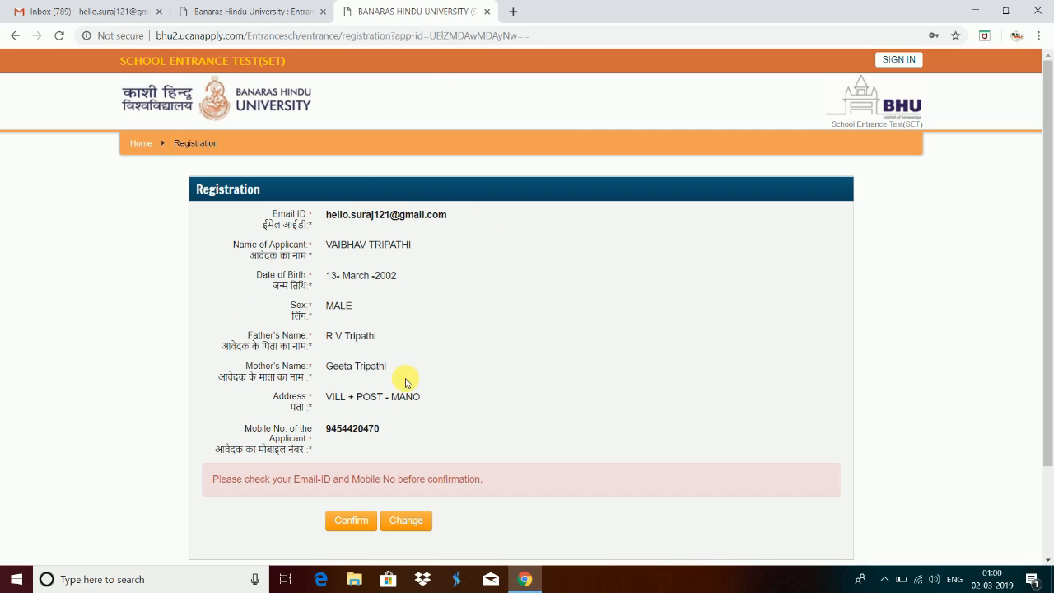
{"action": "left_click", "coordinate": [361, 525]}
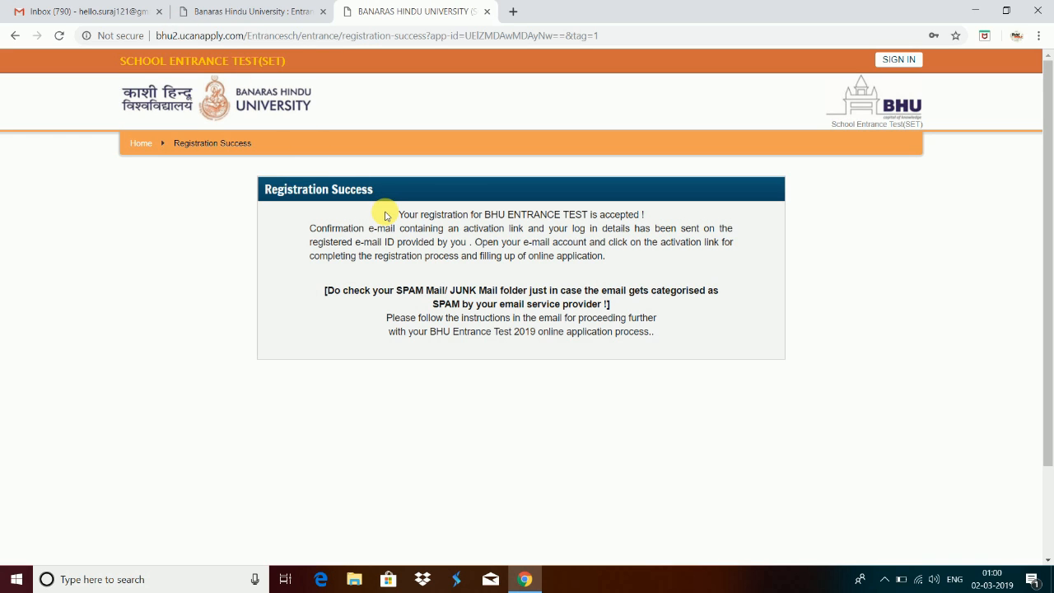
Switch to Gmail, open the BHU(SET) Entrance Test 2019 registration activation email and follow its activation link
{"action": "left_click", "coordinate": [118, 13]}
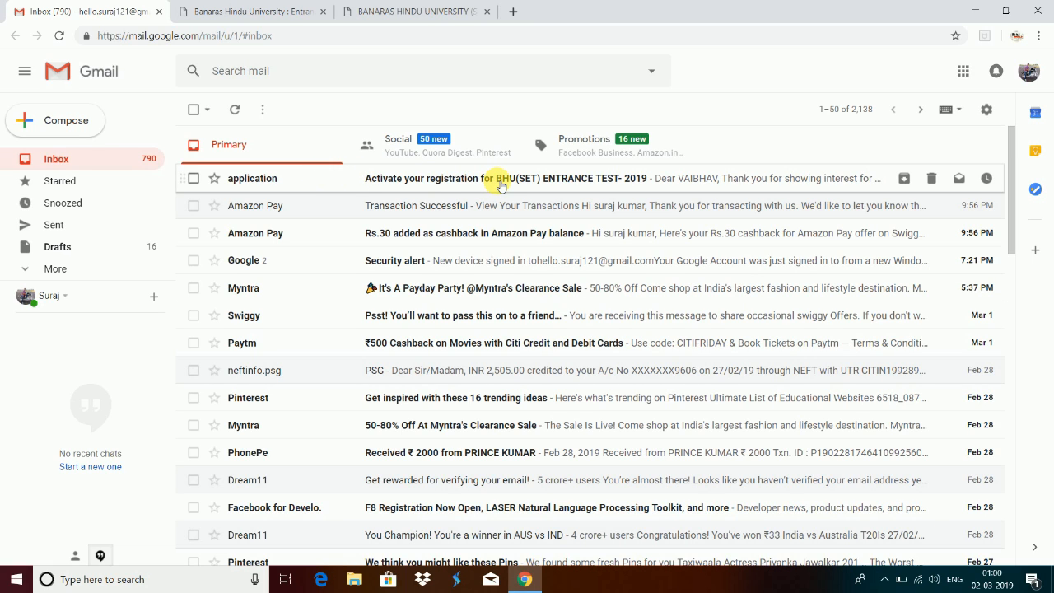
{"action": "left_click", "coordinate": [501, 185]}
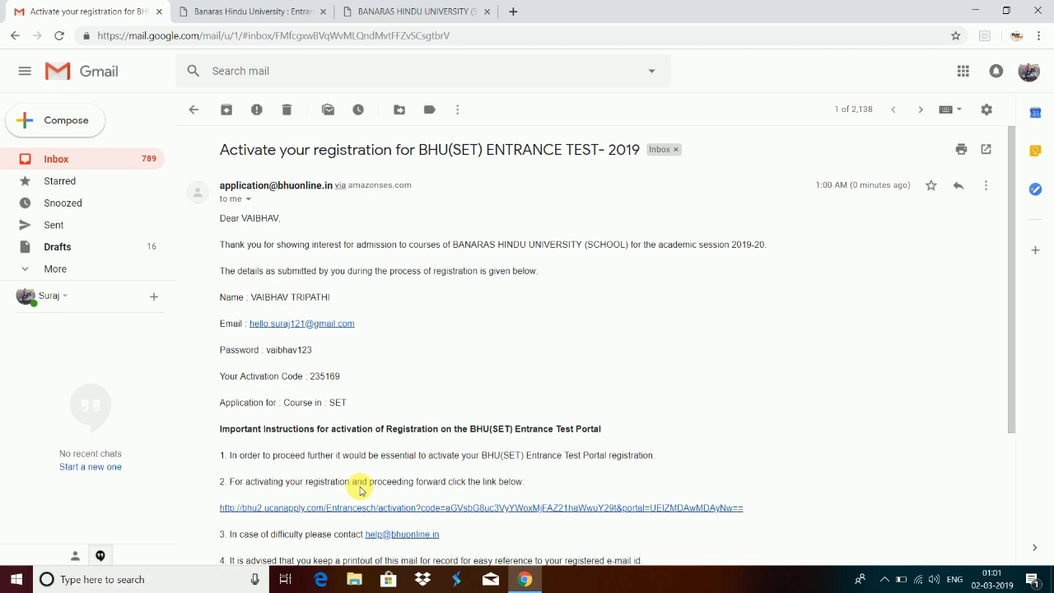
{"action": "left_click", "coordinate": [494, 507]}
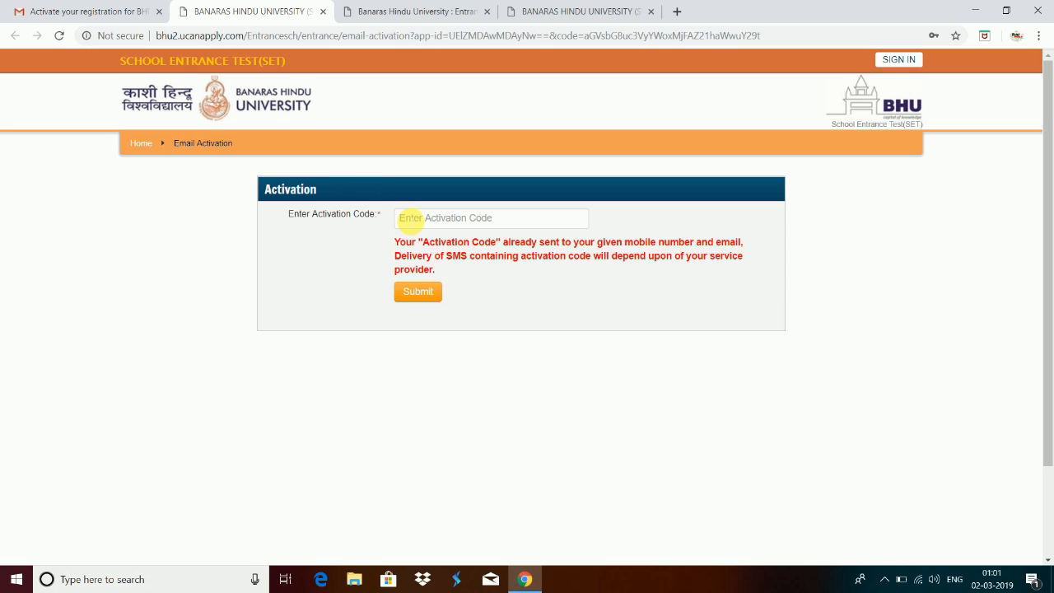
Paste the activation code from the email into the activation form and submit it
{"action": "left_click", "coordinate": [410, 218]}
{"action": "key", "text": "ctrl+v"}
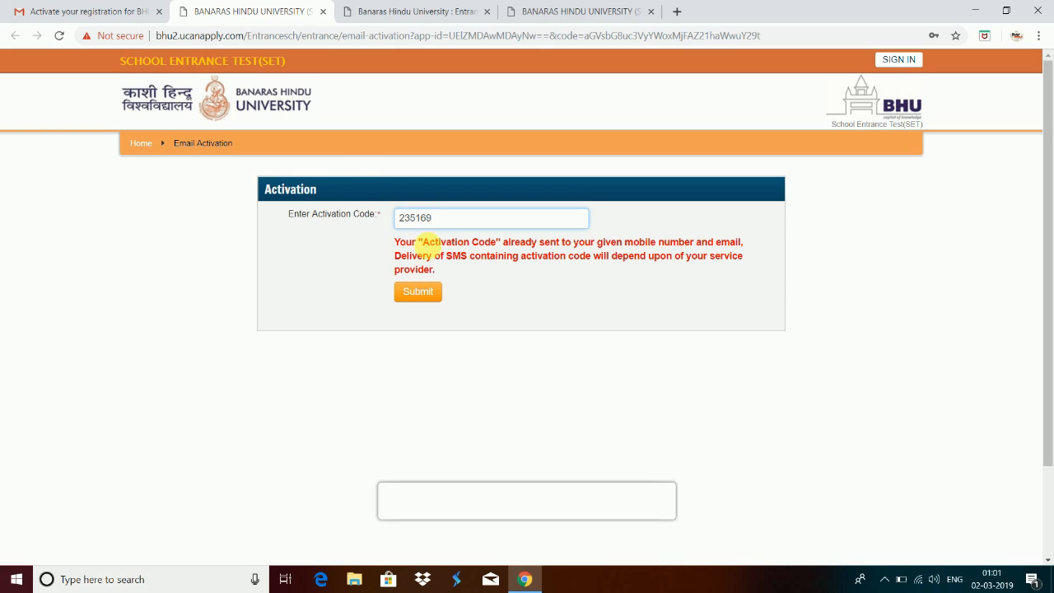
{"action": "left_click", "coordinate": [431, 293]}
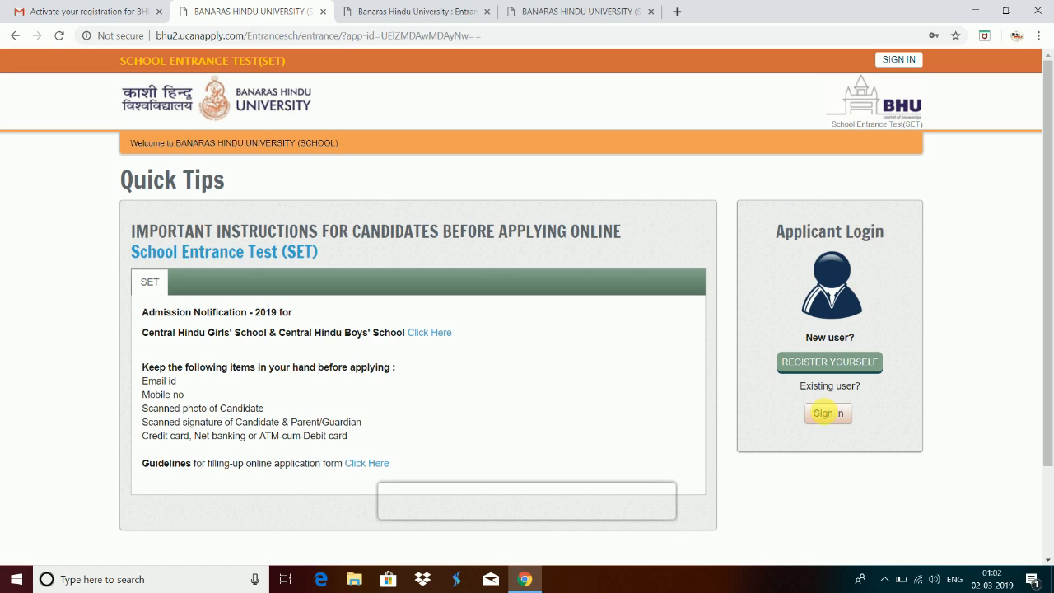
Open the existing applicant sign-in form and fill it with the saved e-mail address and password
{"action": "left_click", "coordinate": [828, 414]}
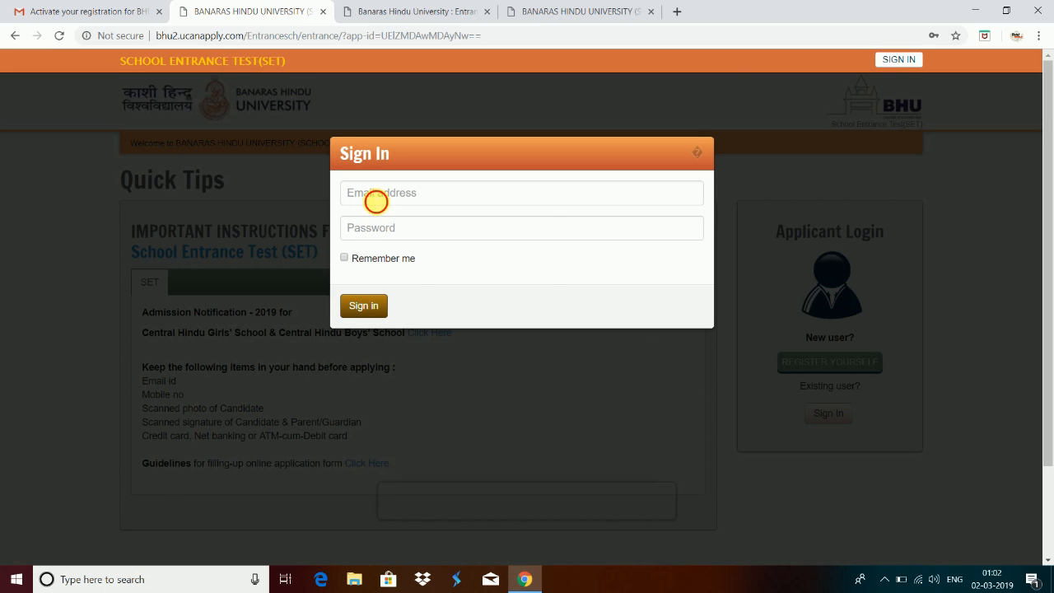
{"action": "left_click", "coordinate": [371, 200]}
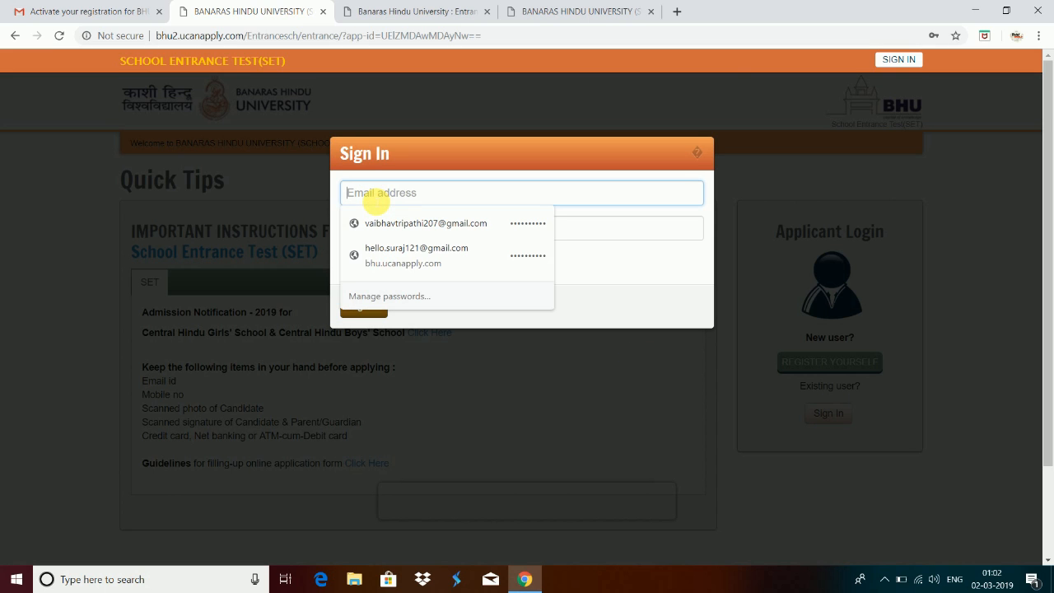
{"action": "left_click", "coordinate": [375, 247]}
Replace the prefilled password with the applicant's account password and sign in
{"action": "left_click", "coordinate": [398, 235]}
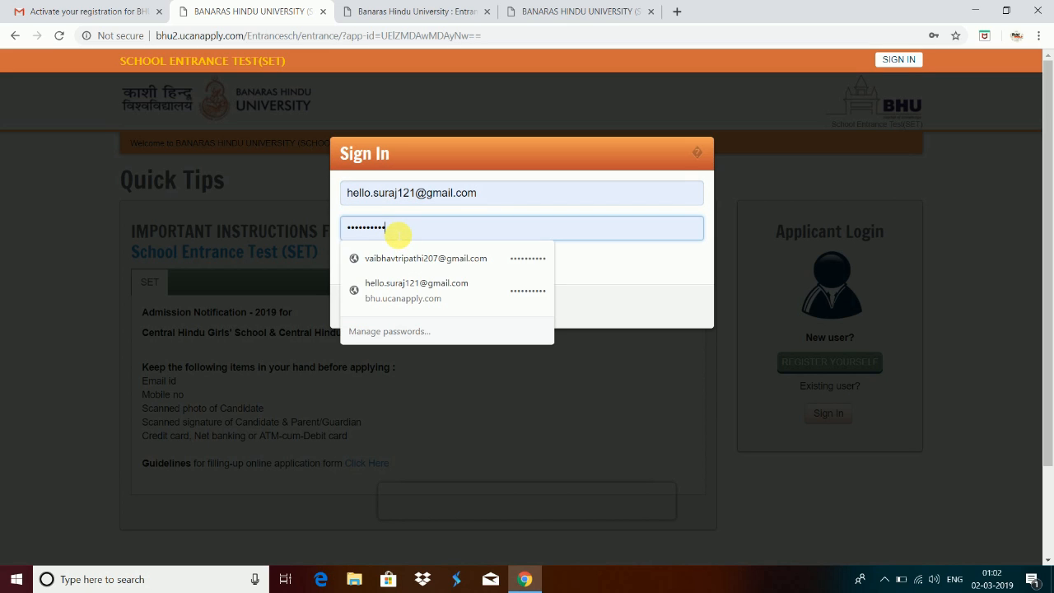
{"action": "key", "text": "BackSpace"}
{"action": "key", "text": "BackSpace"}
{"action": "key", "text": "BackSpace"}
{"action": "key", "text": "BackSpace"}
{"action": "key", "text": "BackSpace"}
{"action": "key", "text": "BackSpace"}
{"action": "key", "text": "BackSpace"}
{"action": "key", "text": "BackSpace"}
{"action": "key", "text": "BackSpace"}
{"action": "key", "text": "BackSpace"}
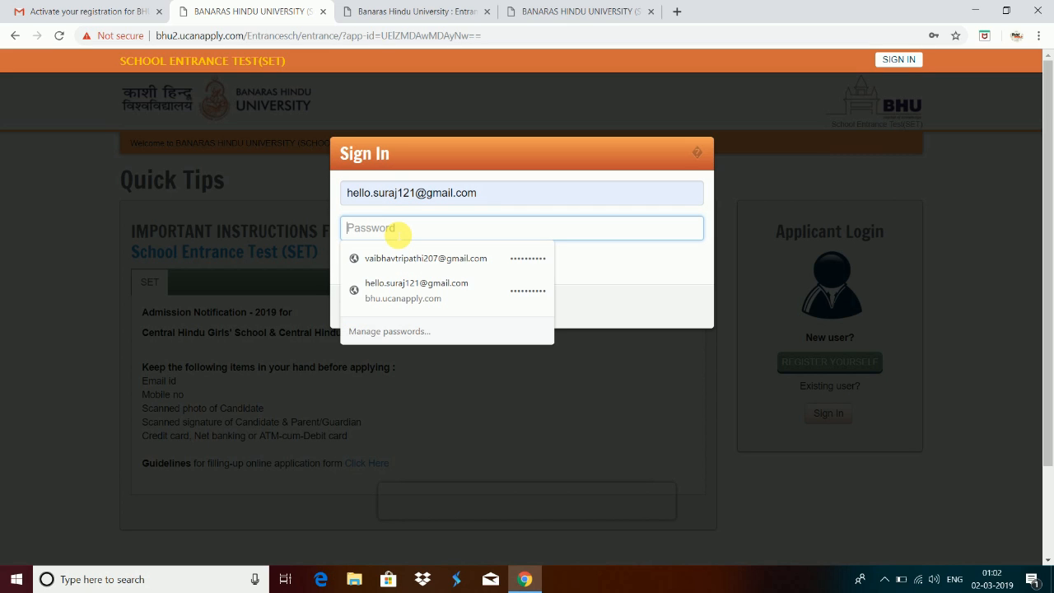
{"action": "type", "text": "•"}
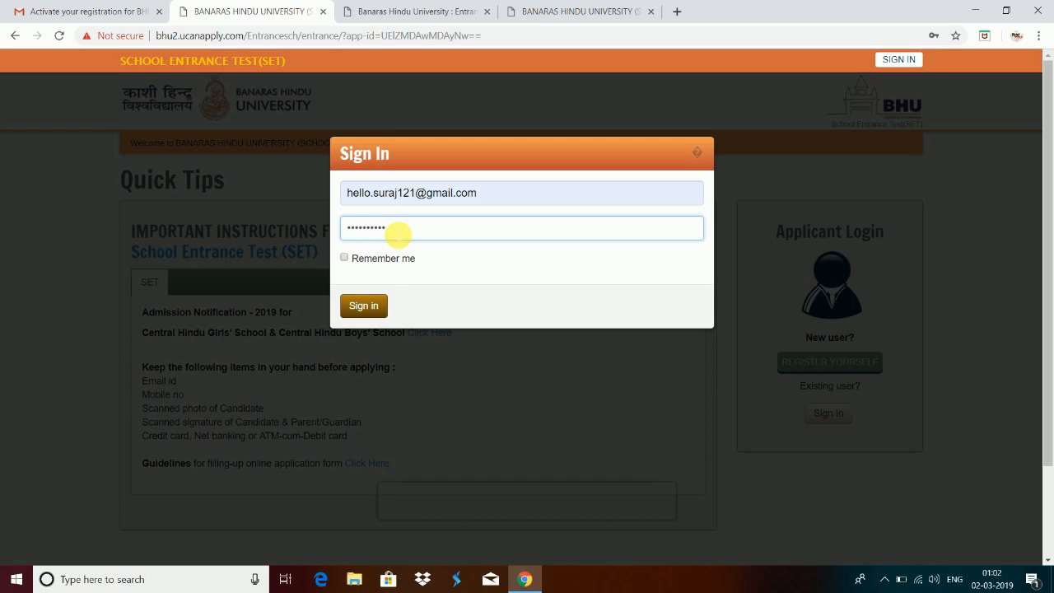
{"action": "left_click", "coordinate": [365, 303]}
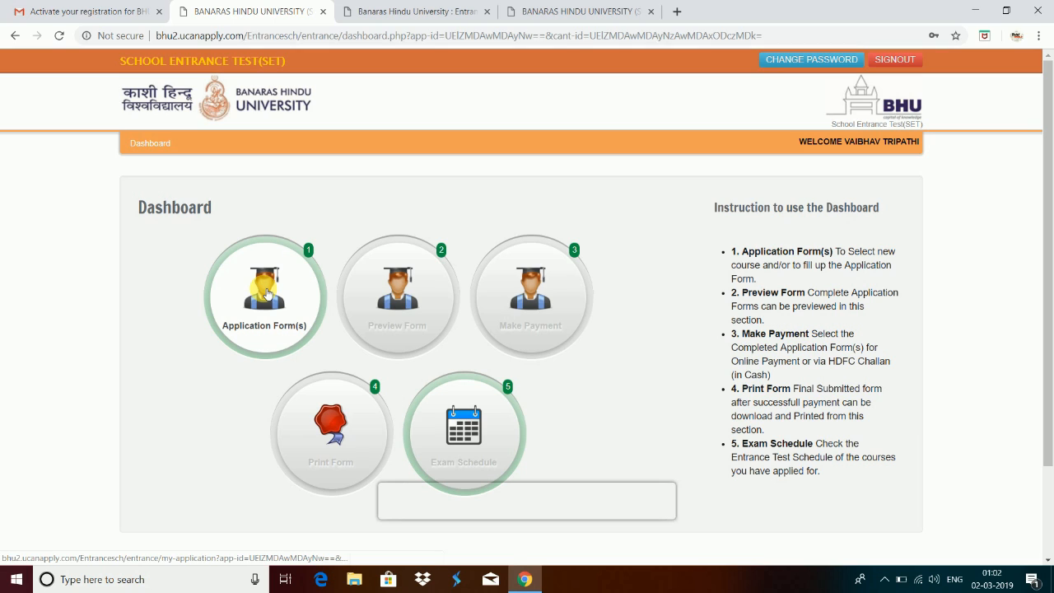
Open the application forms section and select course type SET with course name ( 111 ) XI- Maths
{"action": "left_click", "coordinate": [292, 306]}
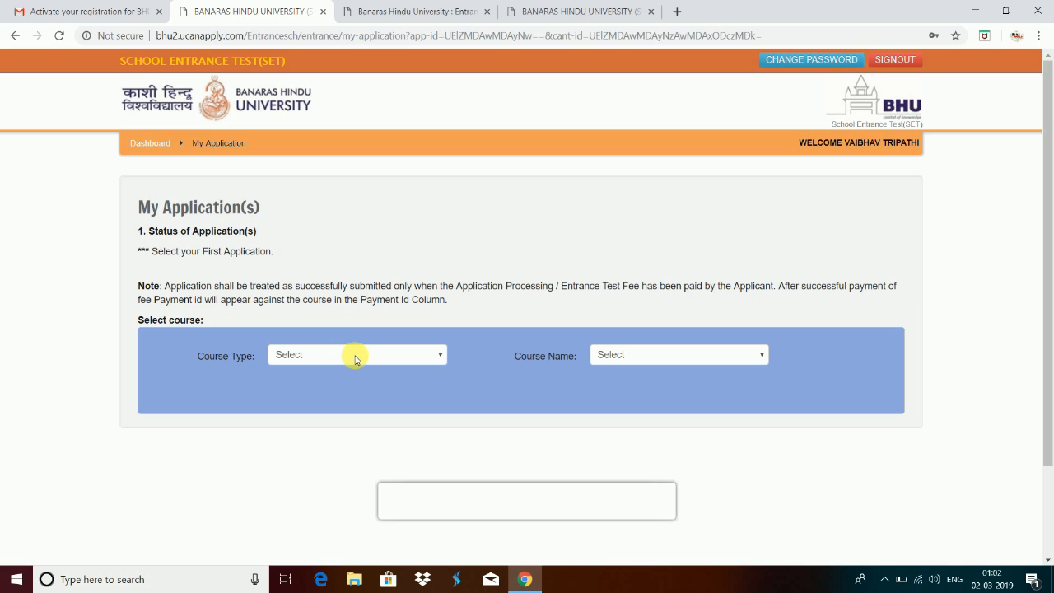
{"action": "left_click", "coordinate": [376, 354]}
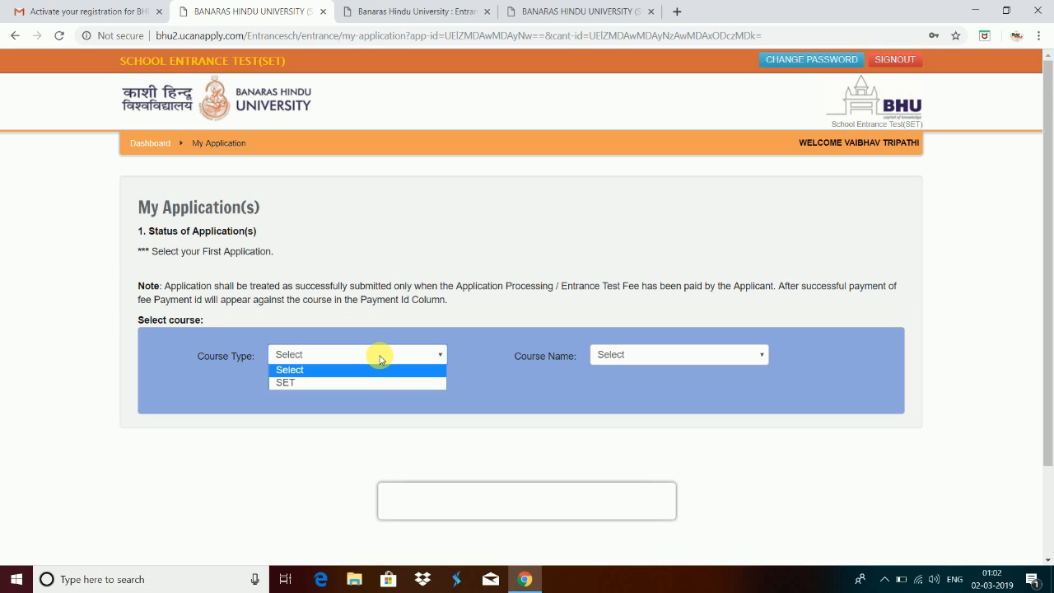
{"action": "left_click", "coordinate": [377, 382]}
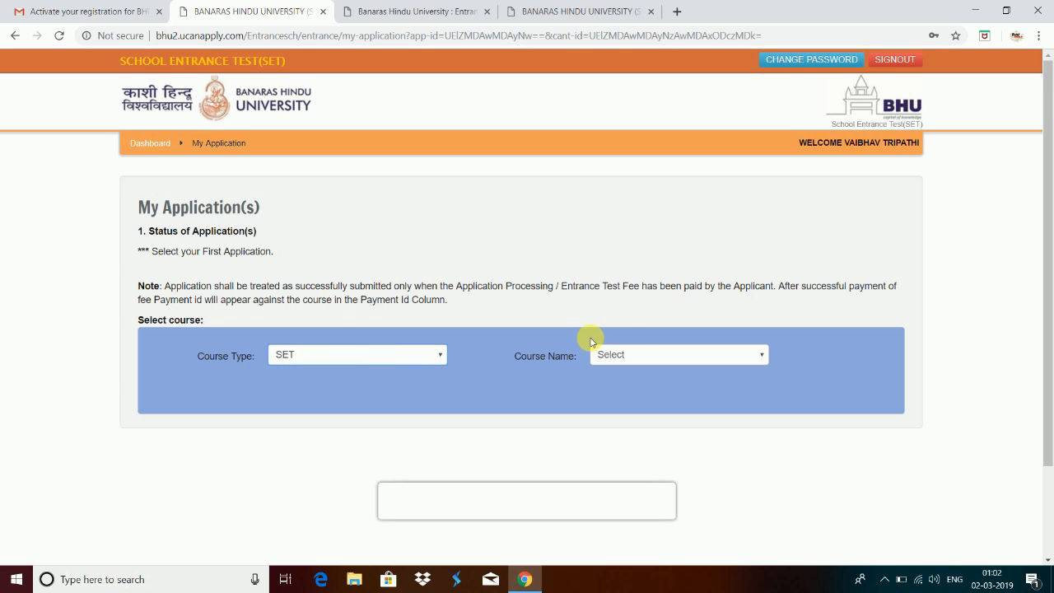
{"action": "left_click", "coordinate": [635, 354]}
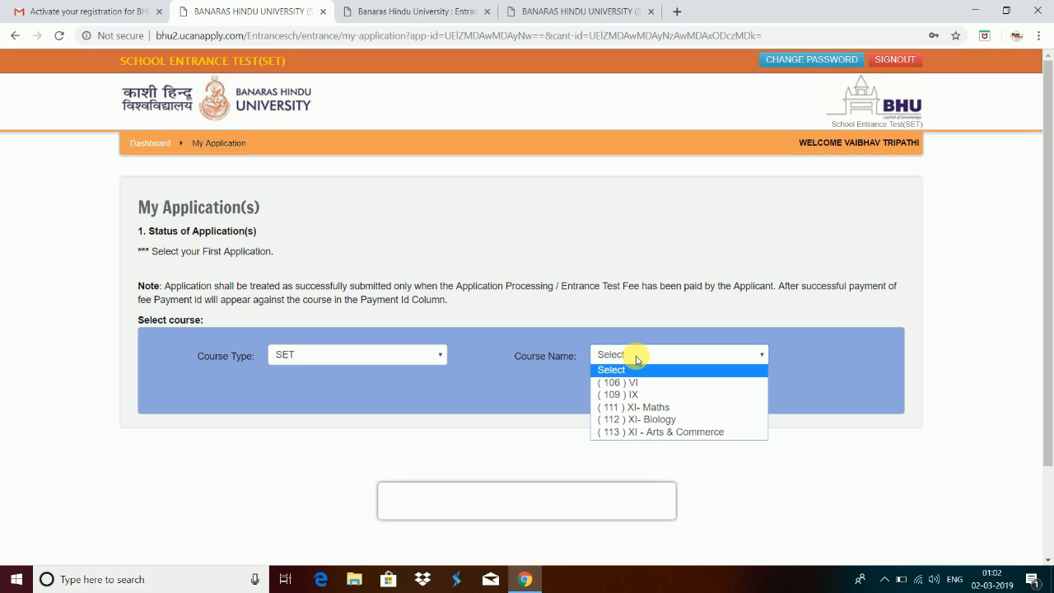
{"action": "left_click", "coordinate": [640, 409]}
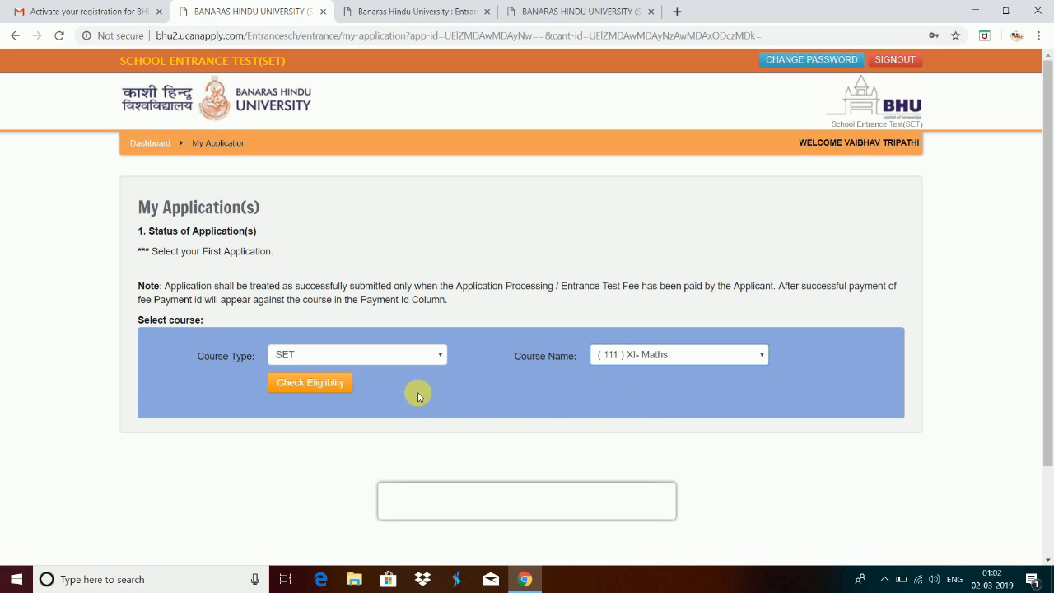
Check the eligibility for XI- Maths, confirm being eligible and add the course
{"action": "left_click", "coordinate": [346, 385]}
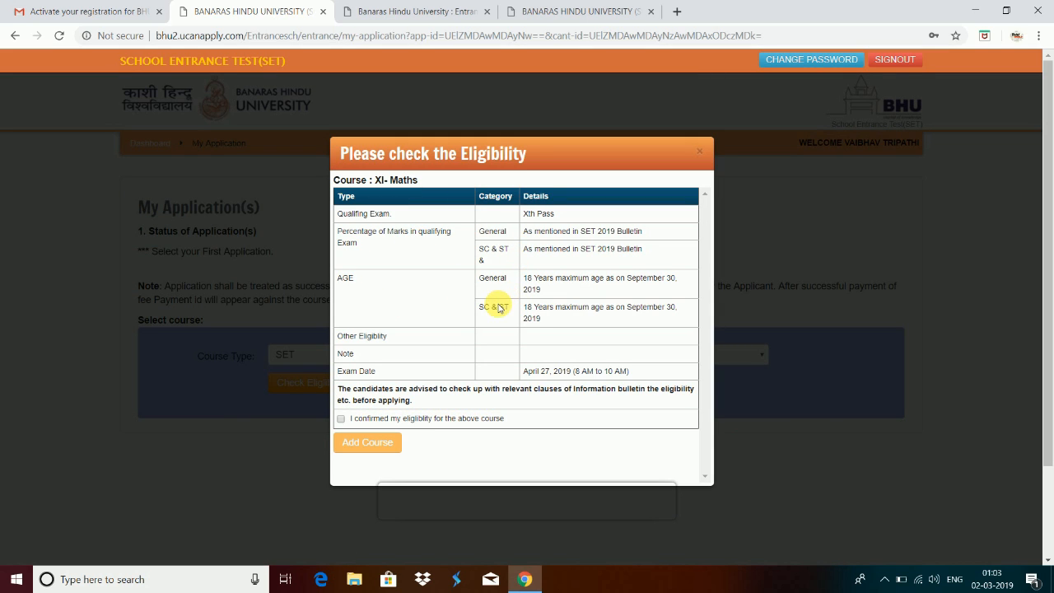
{"action": "left_click", "coordinate": [342, 419]}
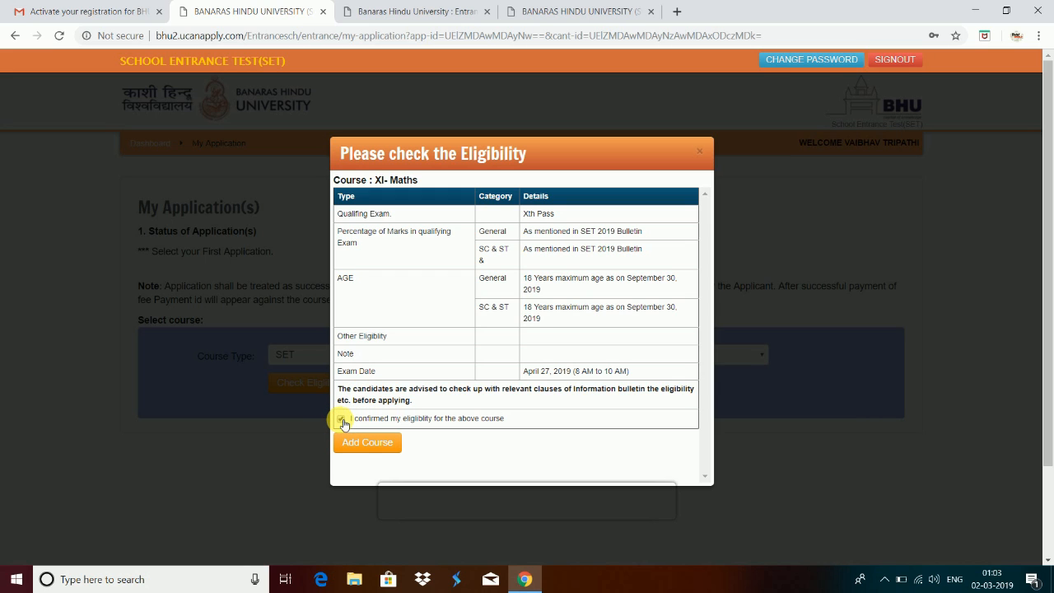
{"action": "left_click", "coordinate": [362, 442]}
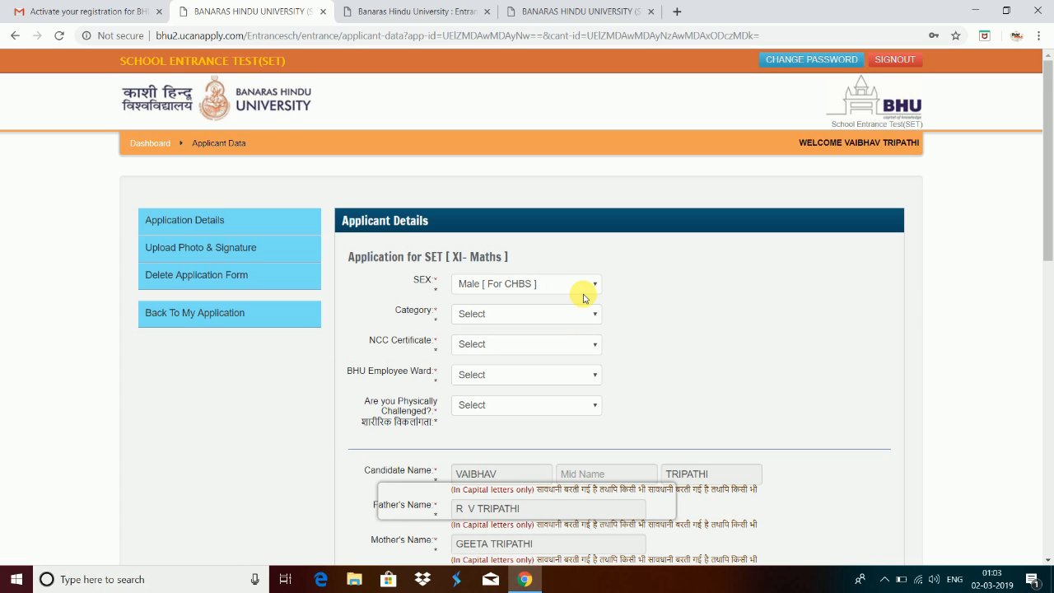
Set the applicant's category to General, and NCC Certificate, BHU Employee Ward and Physically Challenged to NO
{"action": "scroll", "coordinate": [584, 298], "scroll_direction": "down", "scroll_amount": 1}
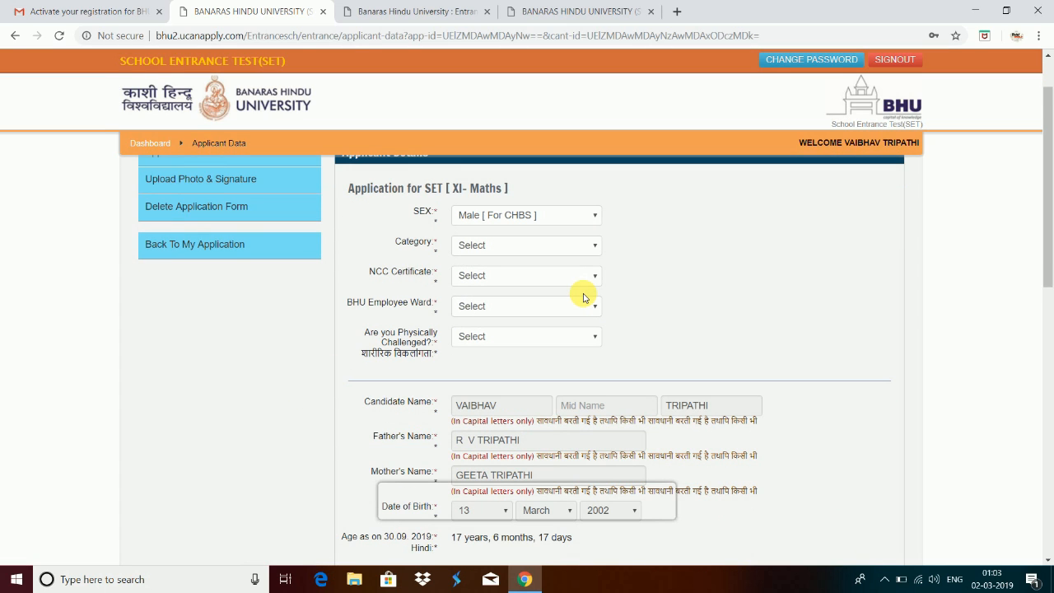
{"action": "left_click", "coordinate": [590, 245]}
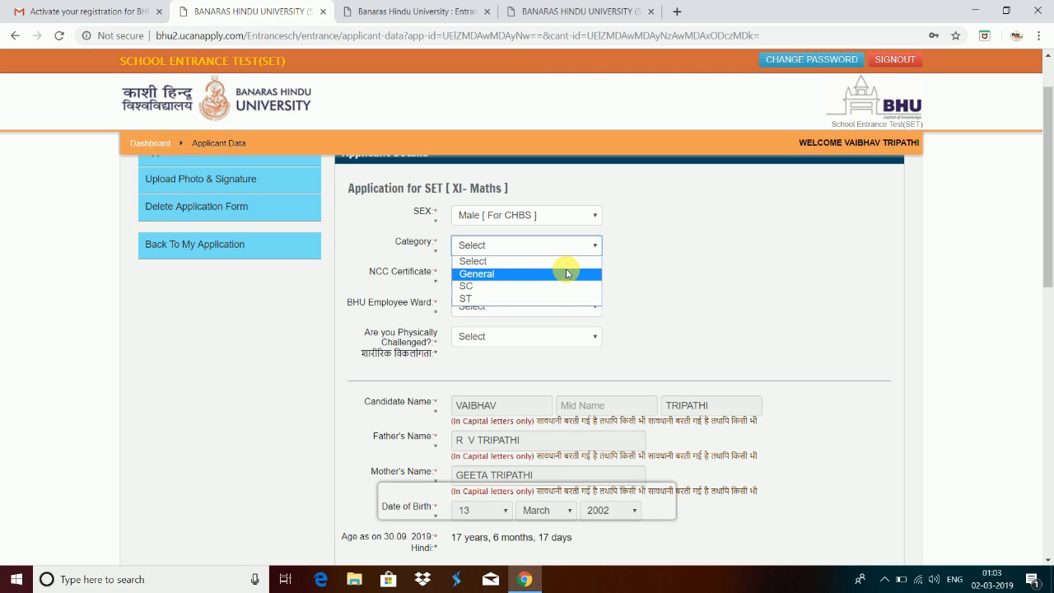
{"action": "left_click", "coordinate": [566, 273]}
{"action": "left_click", "coordinate": [554, 274]}
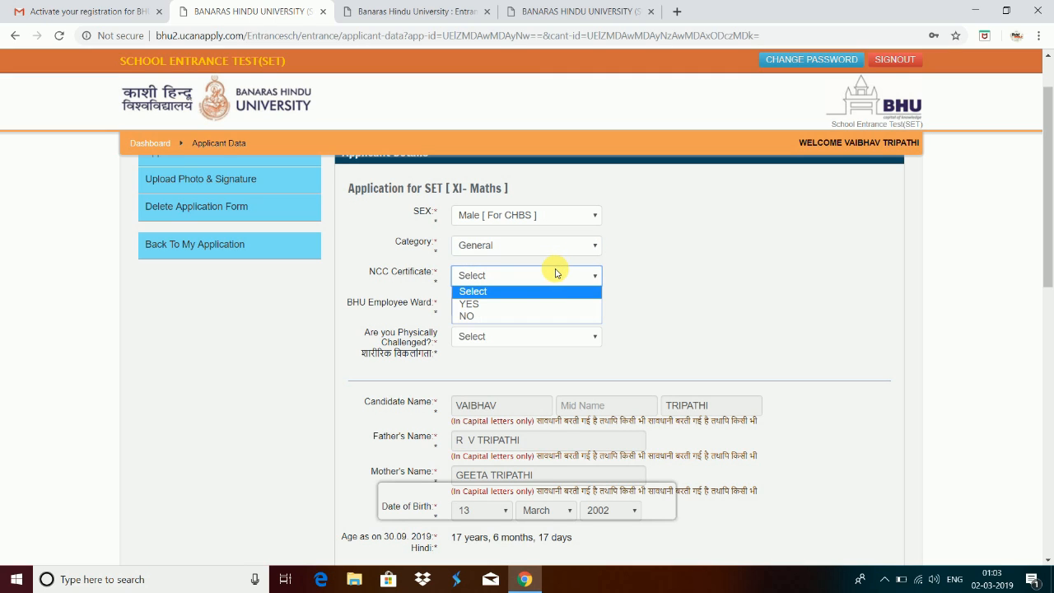
{"action": "left_click", "coordinate": [532, 316]}
{"action": "left_click", "coordinate": [523, 305]}
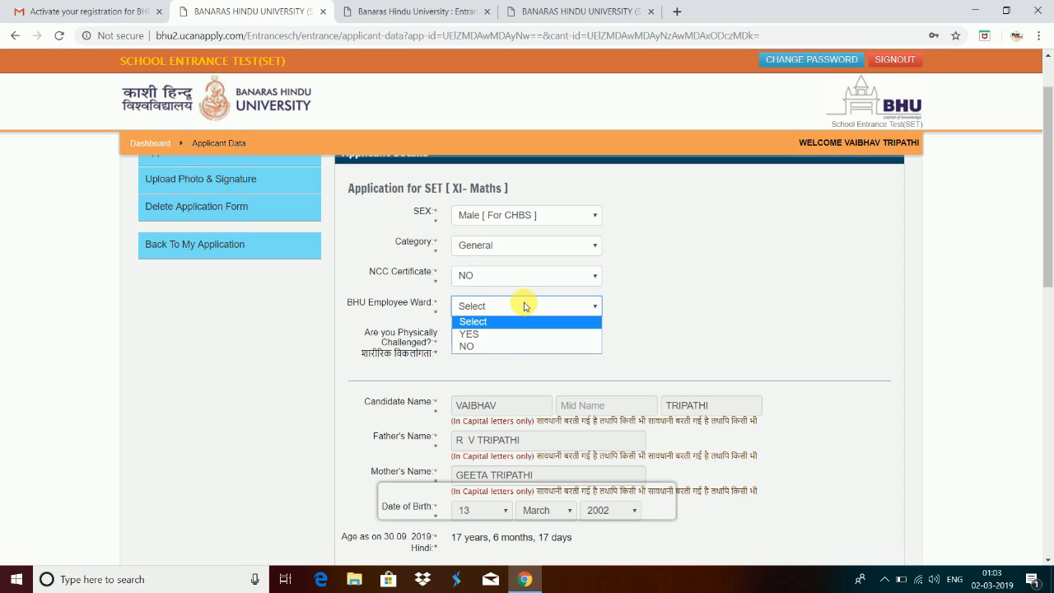
{"action": "left_click", "coordinate": [506, 344]}
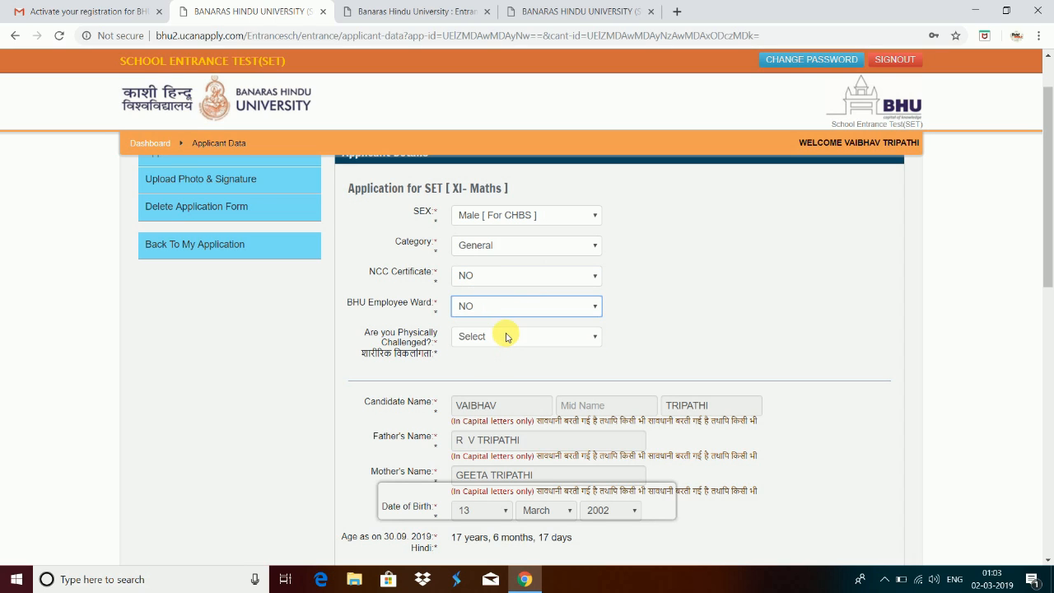
{"action": "left_click", "coordinate": [503, 337]}
{"action": "left_click", "coordinate": [497, 379]}
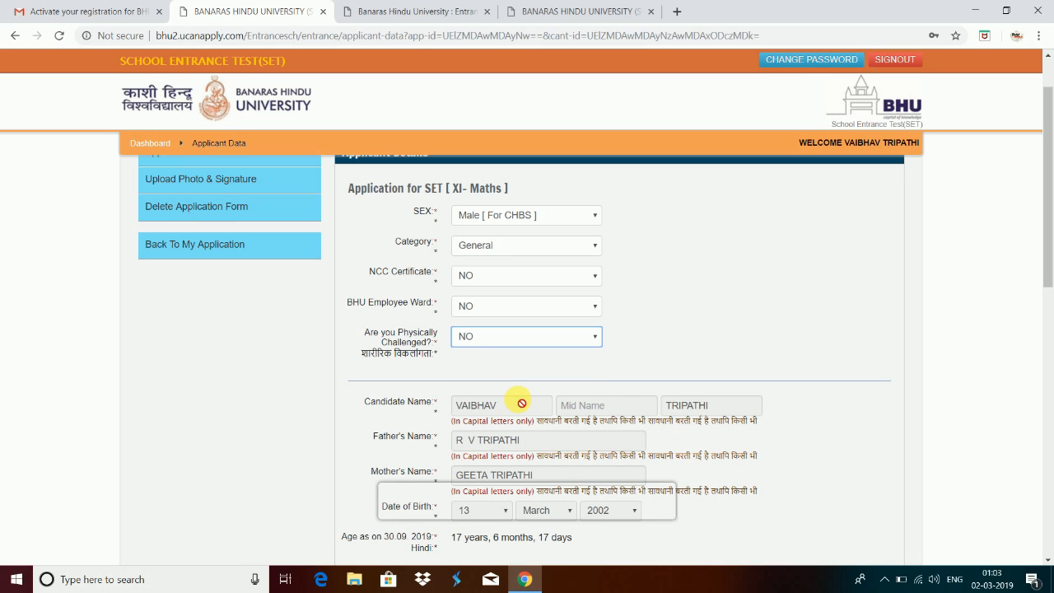
Fill in the permanent address section with the first saved address suggestion
{"action": "scroll", "coordinate": [521, 402], "scroll_direction": "down", "scroll_amount": 2}
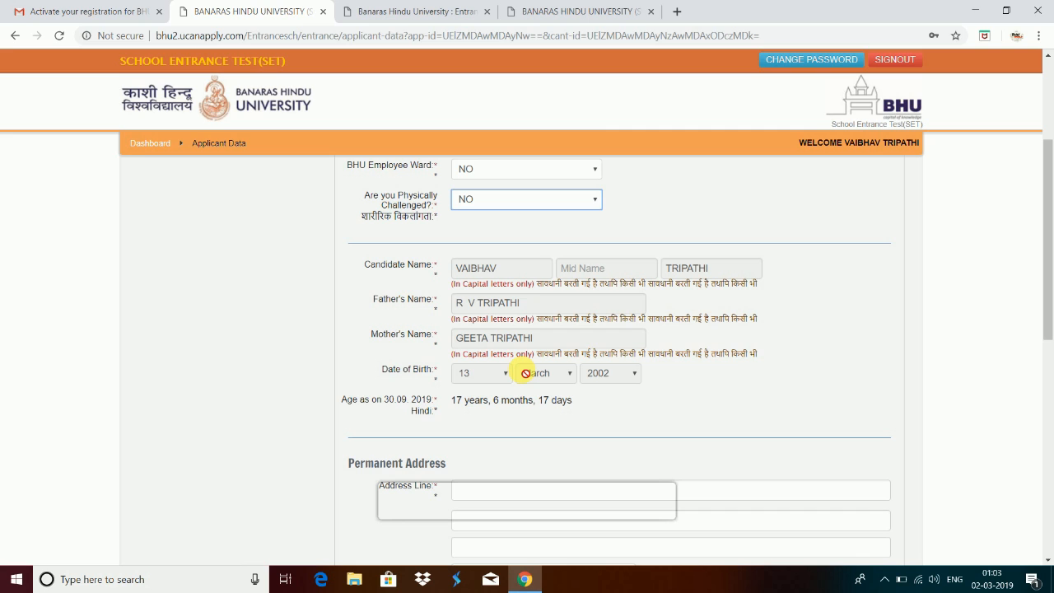
{"action": "scroll", "coordinate": [523, 372], "scroll_direction": "down", "scroll_amount": 1}
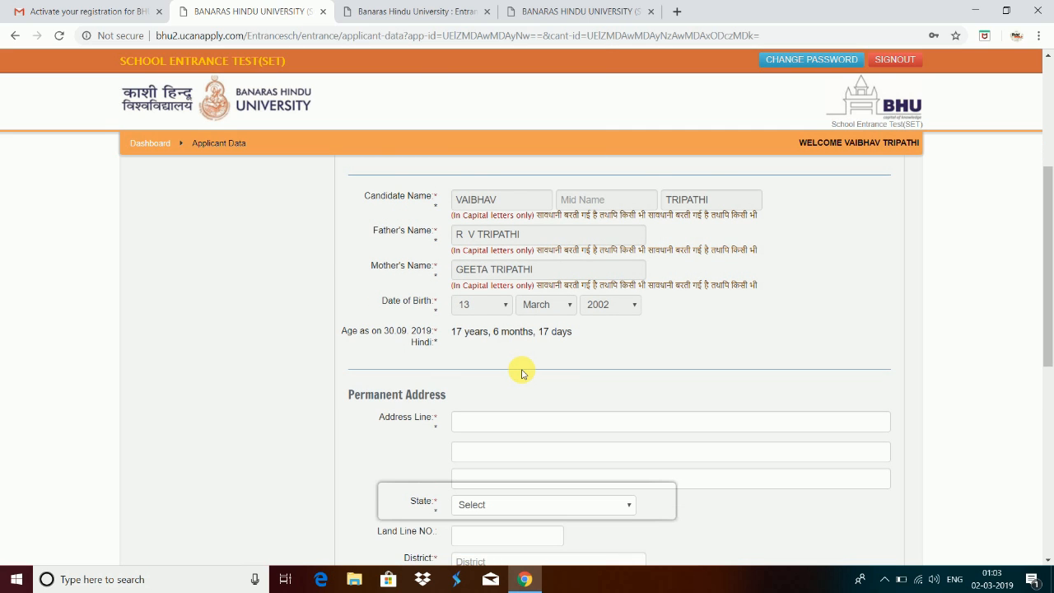
{"action": "scroll", "coordinate": [521, 373], "scroll_direction": "down", "scroll_amount": 1}
{"action": "left_click", "coordinate": [511, 356]}
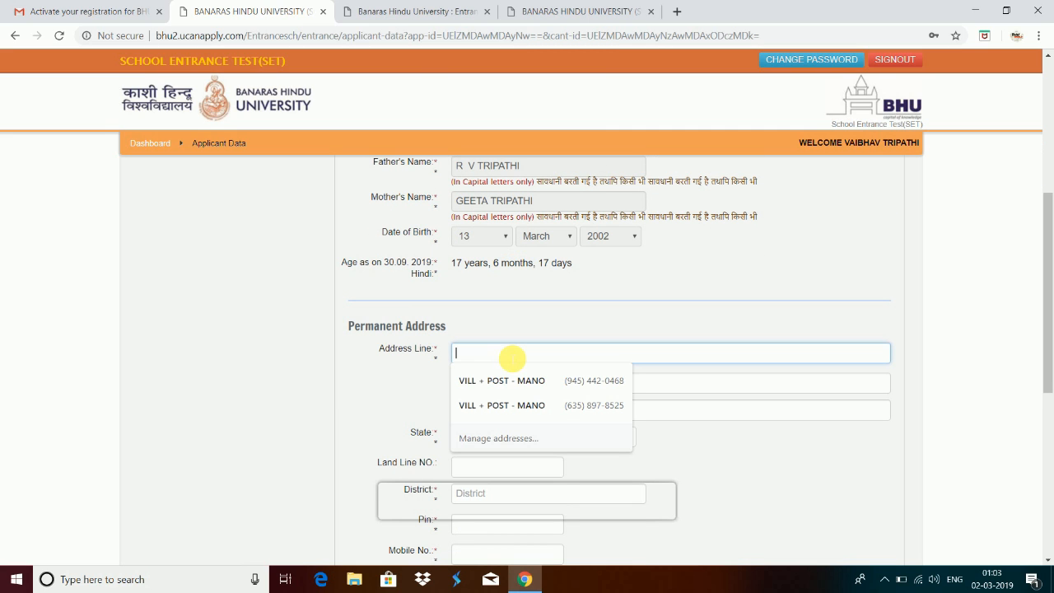
{"action": "left_click", "coordinate": [504, 383]}
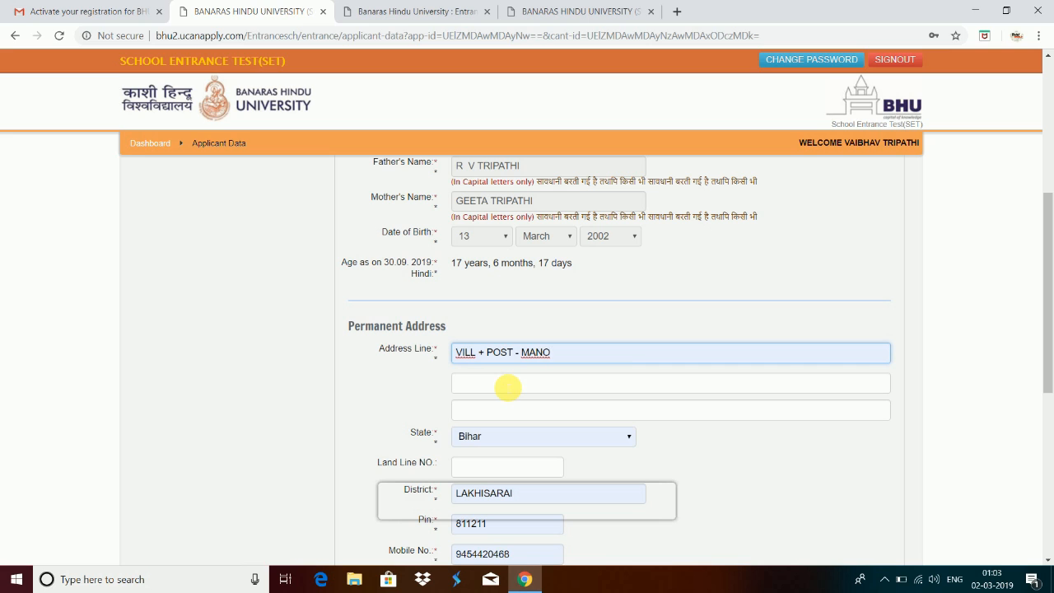
Correct the last two digits of the mobile number in the permanent address section
{"action": "scroll", "coordinate": [508, 354], "scroll_direction": "down", "scroll_amount": 3}
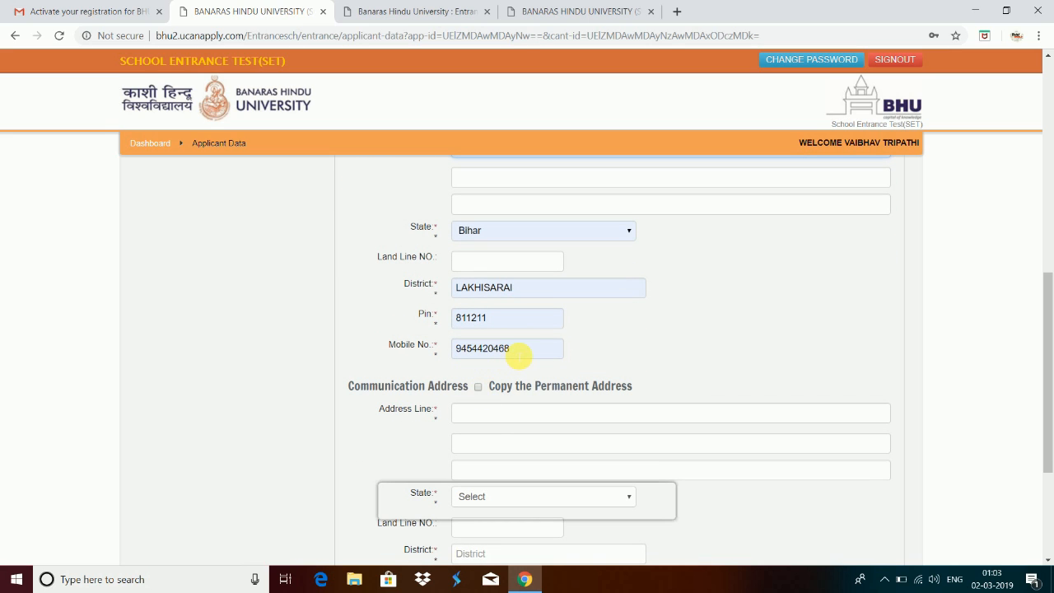
{"action": "left_click", "coordinate": [519, 350]}
{"action": "key", "text": "BackSpace"}
{"action": "key", "text": "BackSpace"}
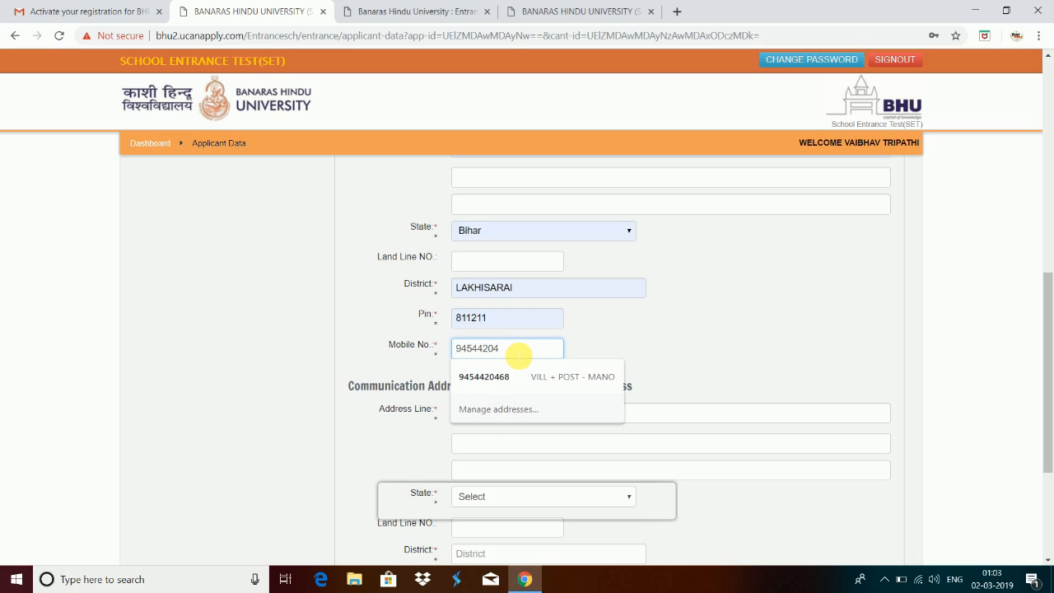
{"action": "type", "text": "70"}
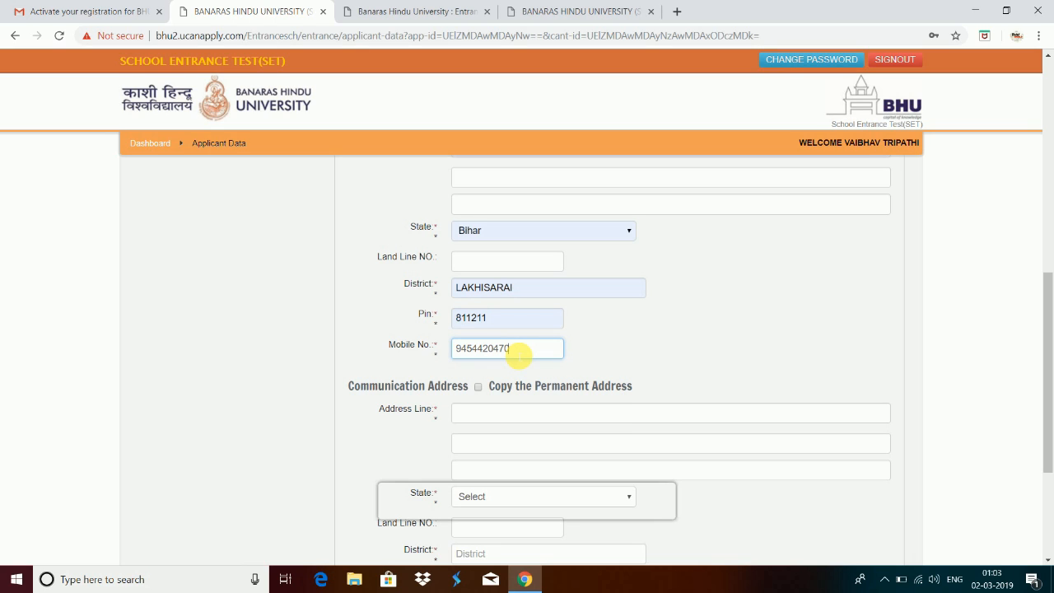
Copy the permanent address into the communication address and save the applicant details
{"action": "left_click", "coordinate": [478, 388]}
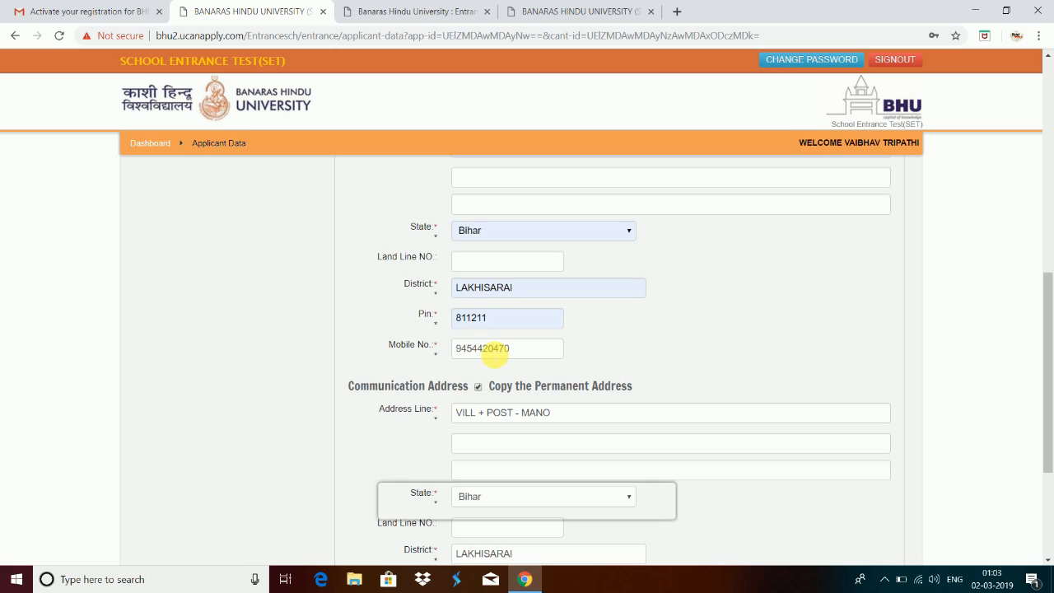
{"action": "scroll", "coordinate": [505, 463], "scroll_direction": "down", "scroll_amount": 1}
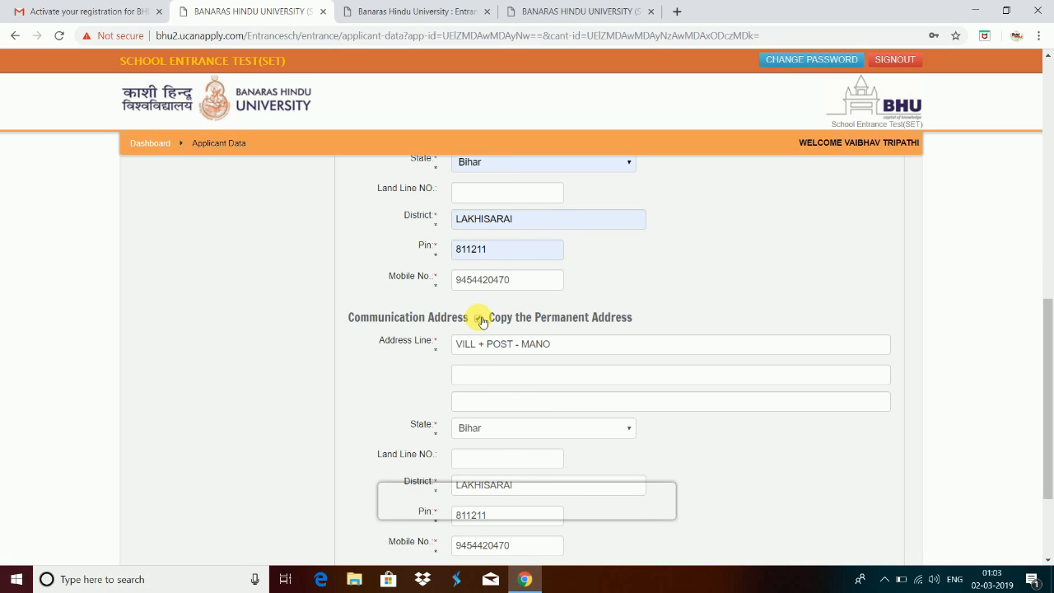
{"action": "scroll", "coordinate": [482, 325], "scroll_direction": "down", "scroll_amount": 2}
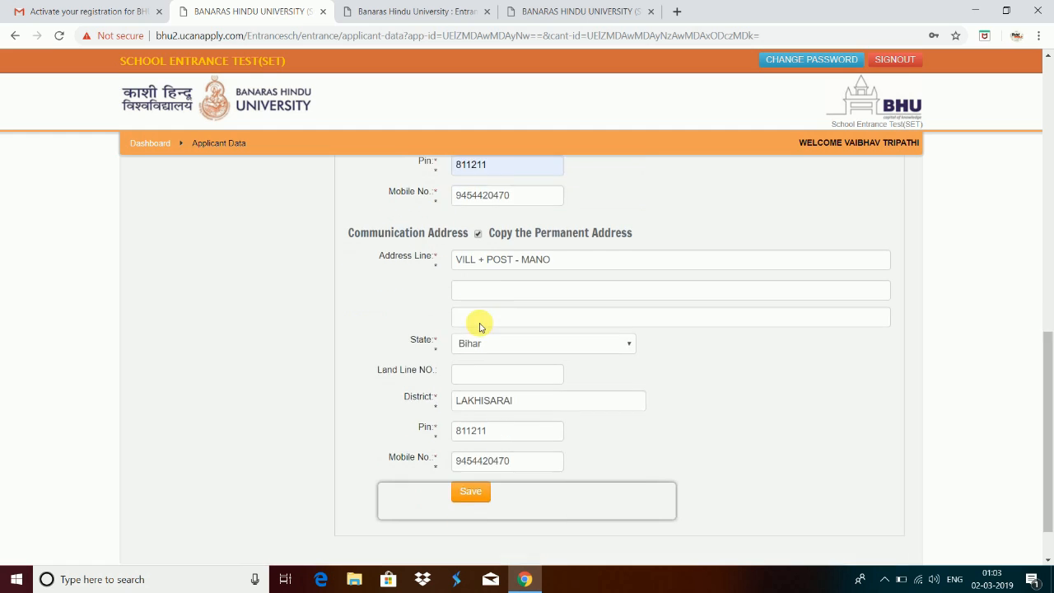
{"action": "left_click", "coordinate": [482, 437]}
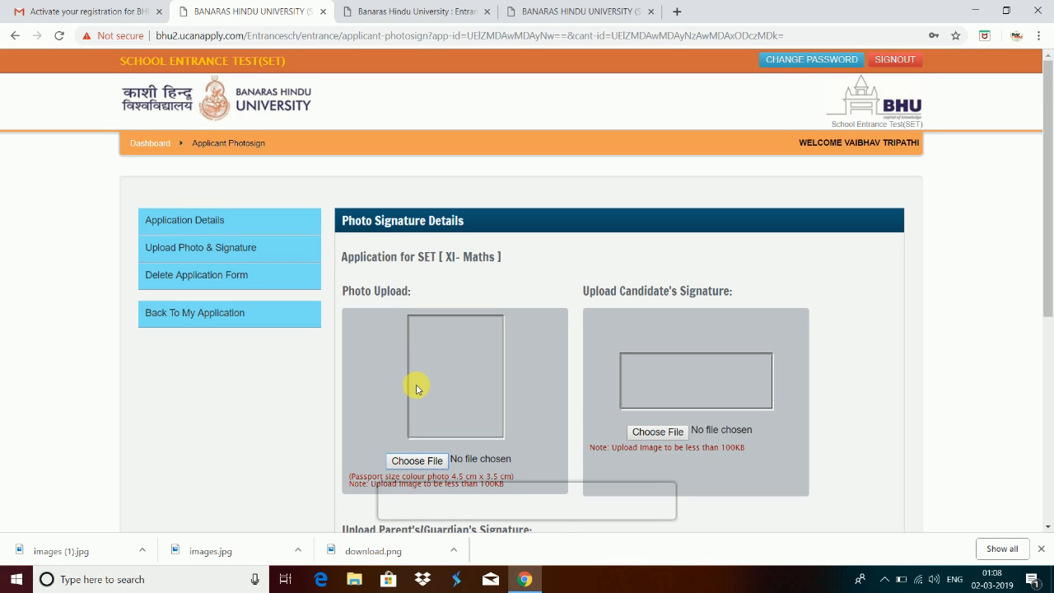
Upload photo.jpg from the Desktop as the applicant's passport-size photo
{"action": "scroll", "coordinate": [416, 388], "scroll_direction": "down", "scroll_amount": 3}
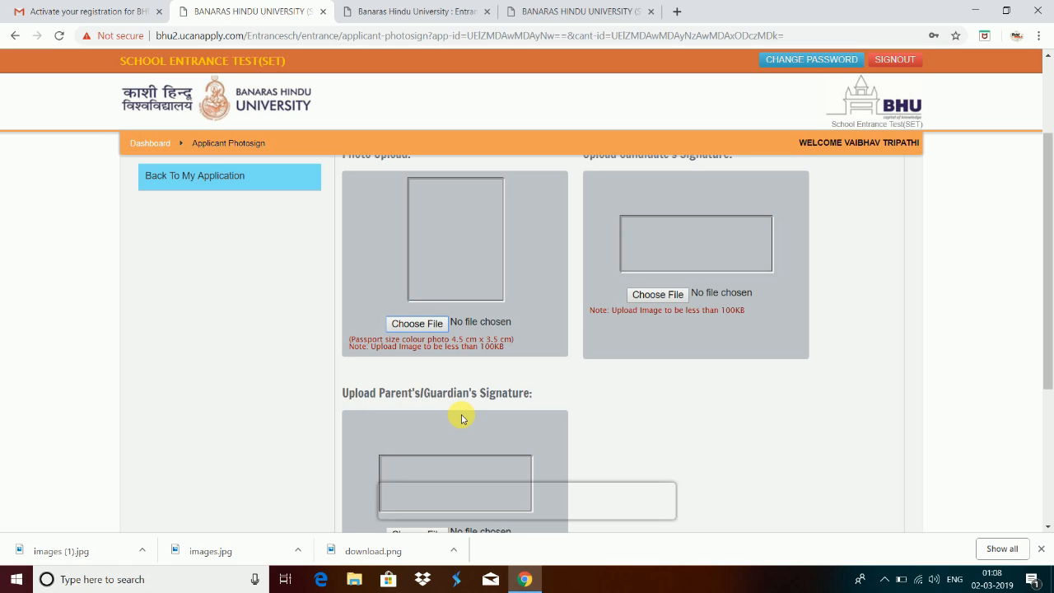
{"action": "scroll", "coordinate": [461, 419], "scroll_direction": "up", "scroll_amount": 3}
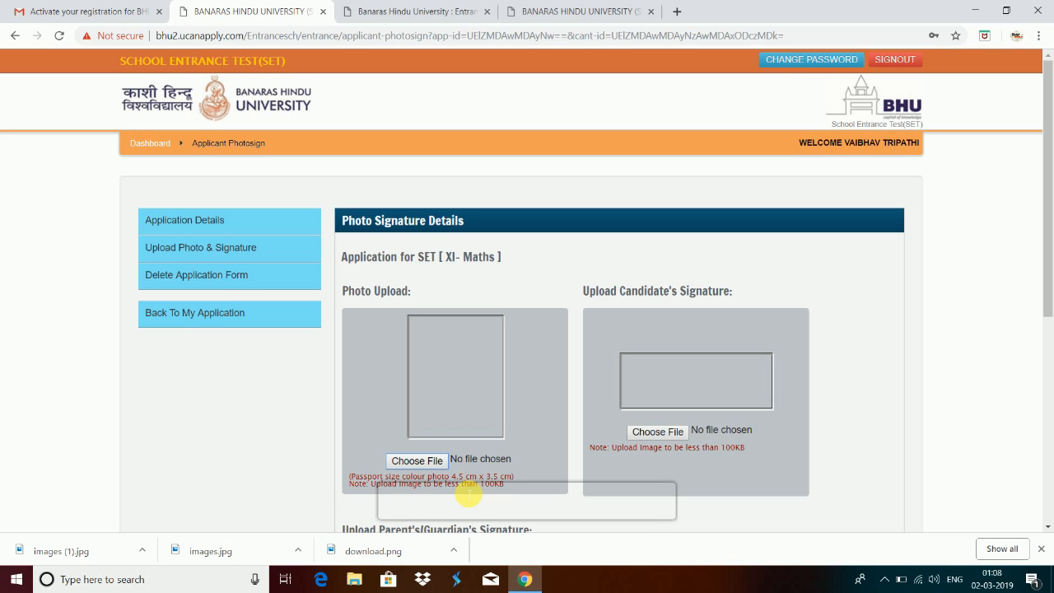
{"action": "left_click", "coordinate": [429, 461]}
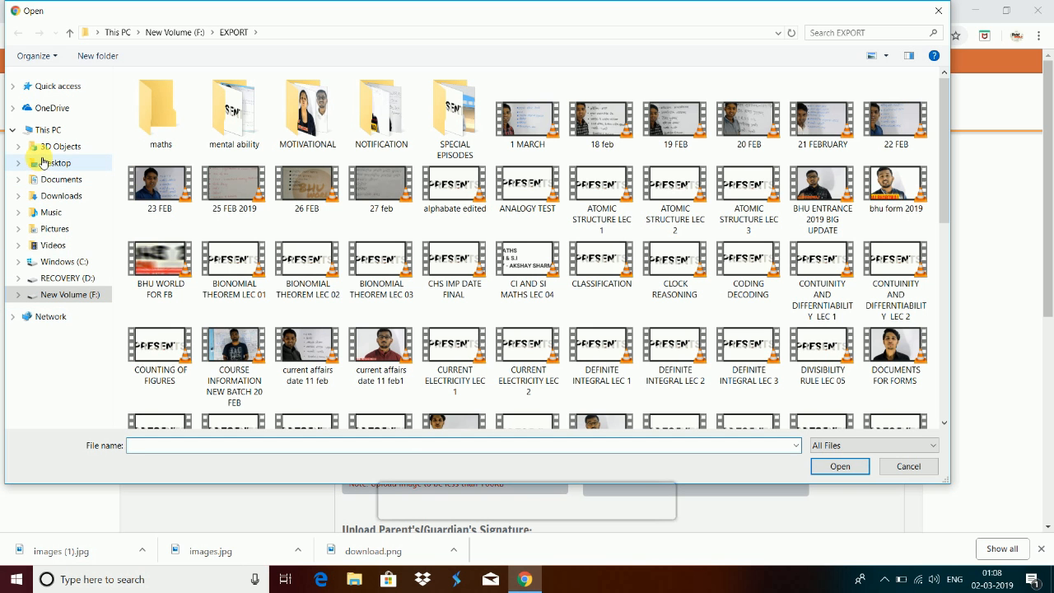
{"action": "left_click", "coordinate": [43, 162]}
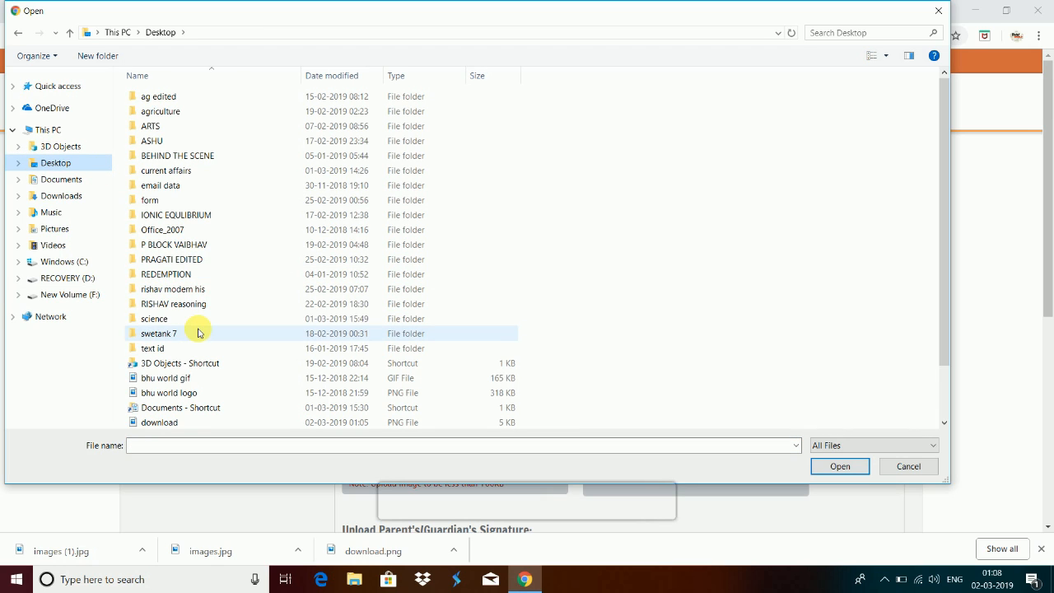
{"action": "scroll", "coordinate": [185, 398], "scroll_direction": "down", "scroll_amount": 2}
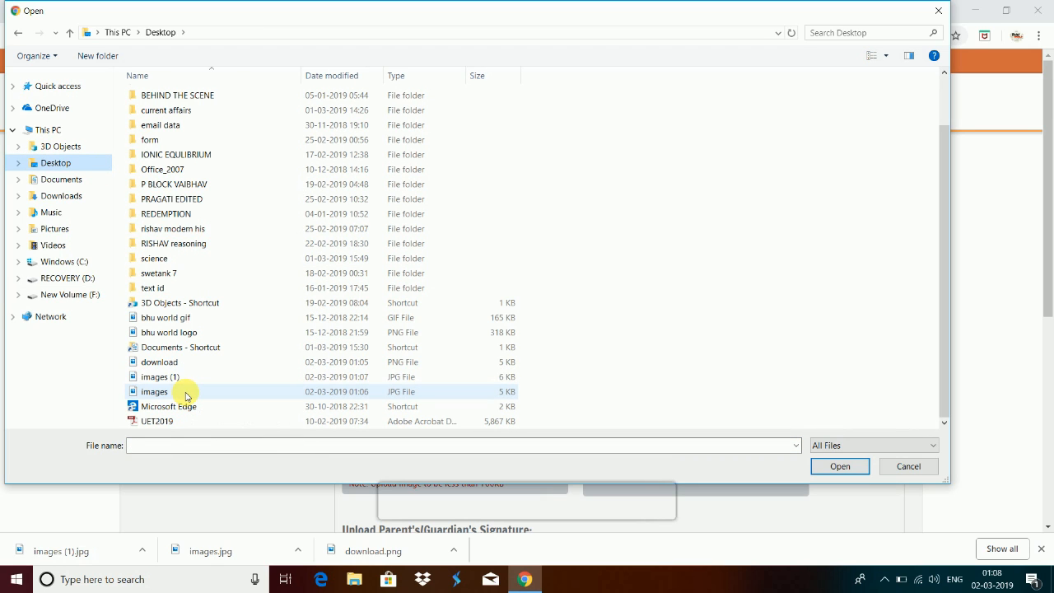
{"action": "left_click", "coordinate": [172, 362]}
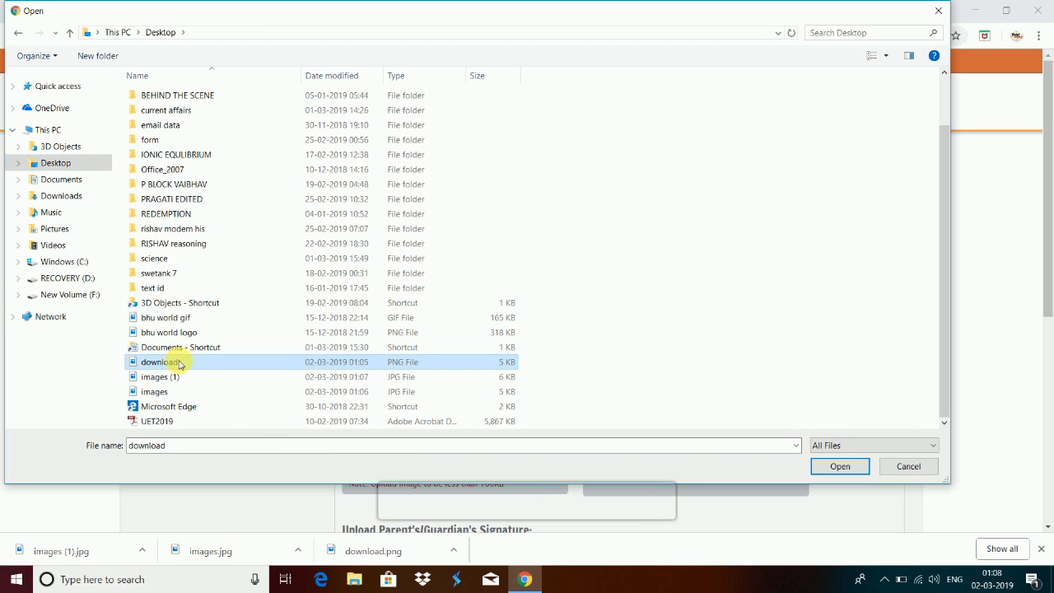
{"action": "left_click", "coordinate": [857, 466]}
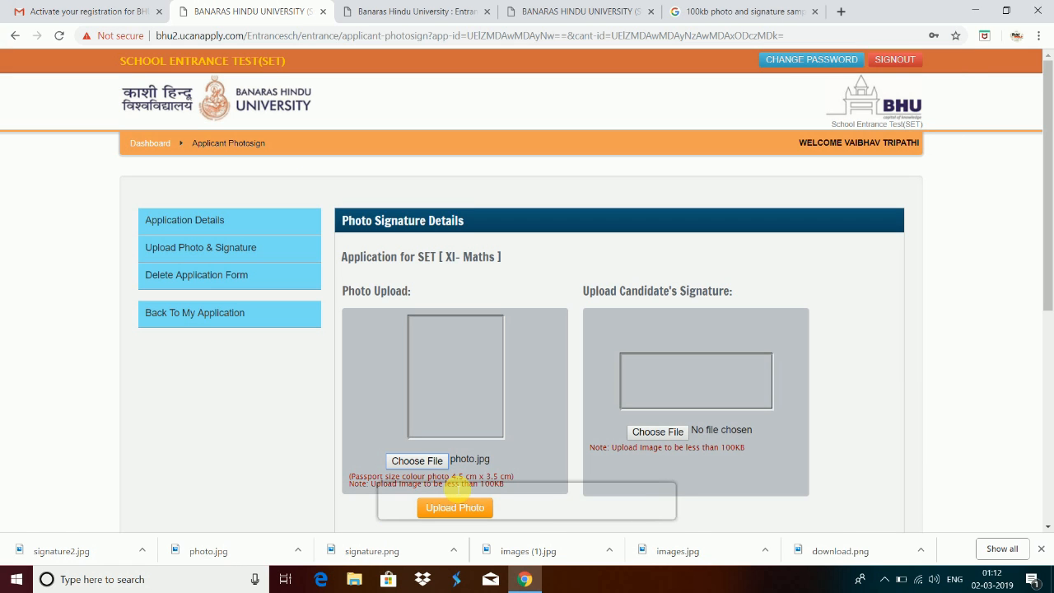
{"action": "left_click", "coordinate": [464, 509]}
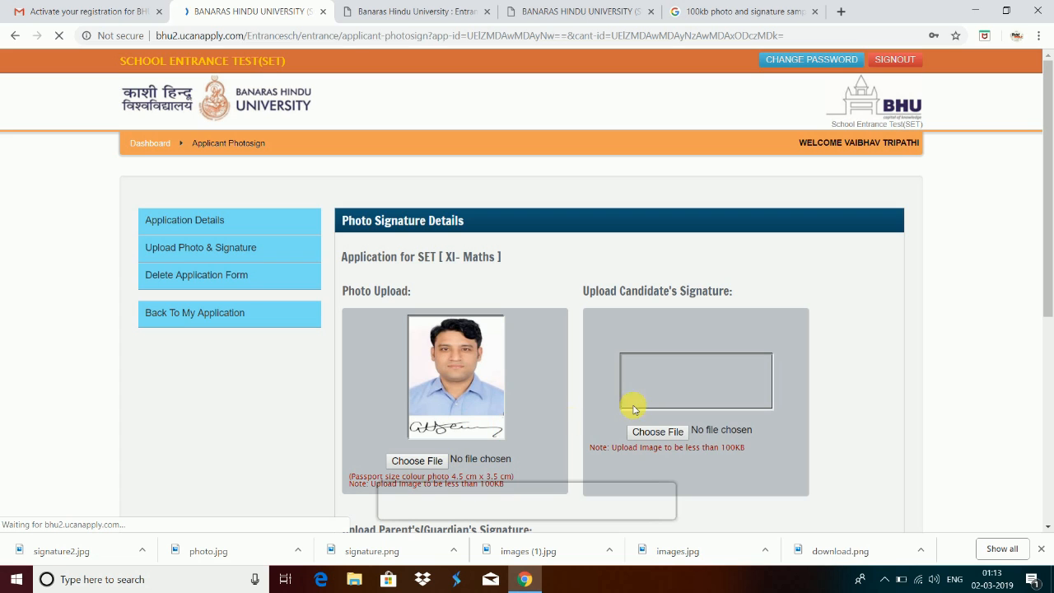
Upload signature.png from the Desktop as the candidate's signature
{"action": "left_click", "coordinate": [659, 432]}
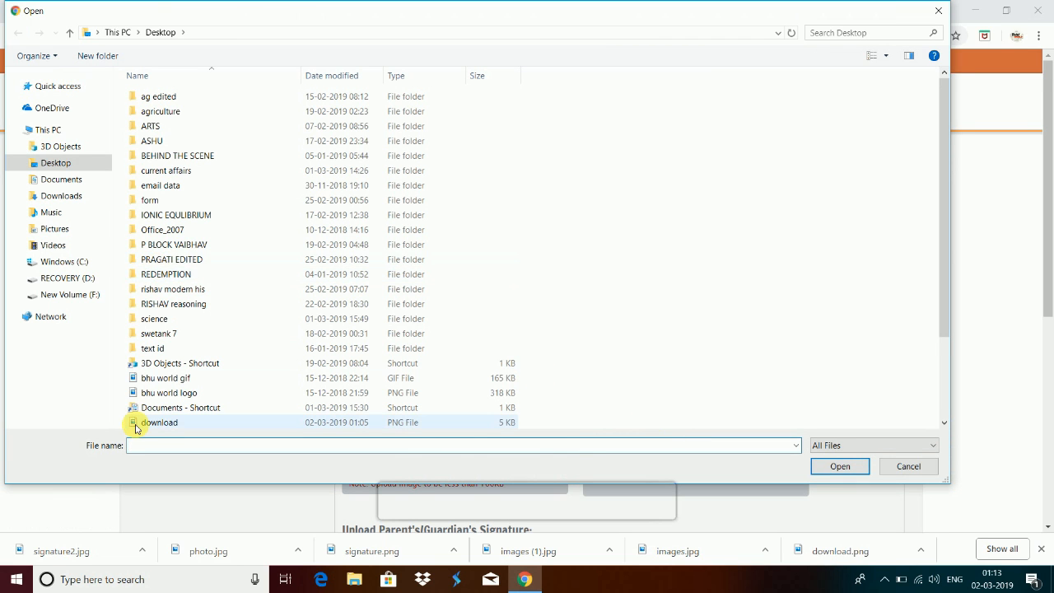
{"action": "scroll", "coordinate": [153, 404], "scroll_direction": "down", "scroll_amount": 3}
{"action": "left_click", "coordinate": [166, 394]}
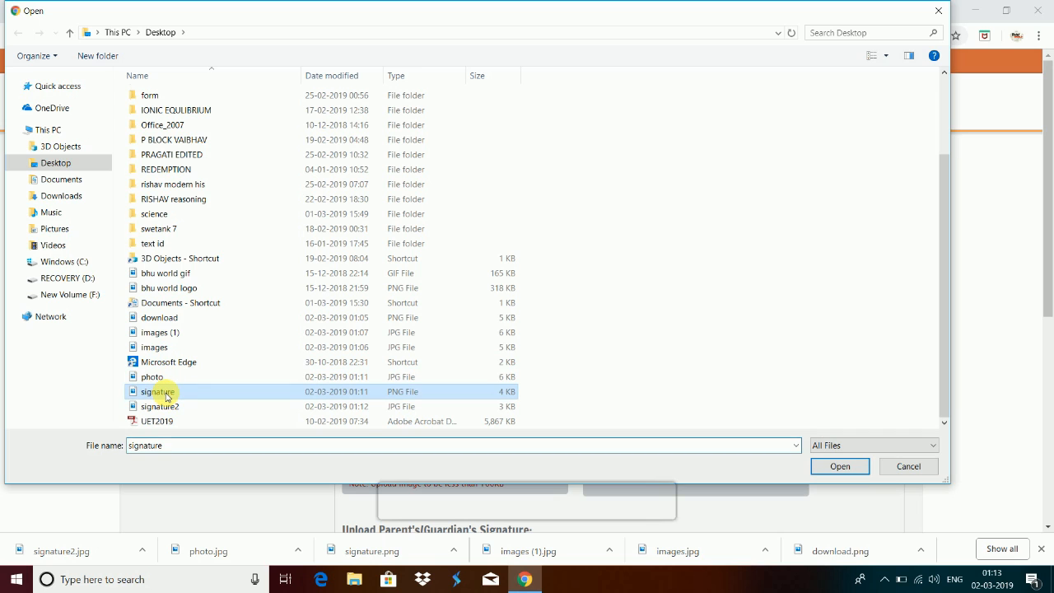
{"action": "left_click", "coordinate": [838, 467]}
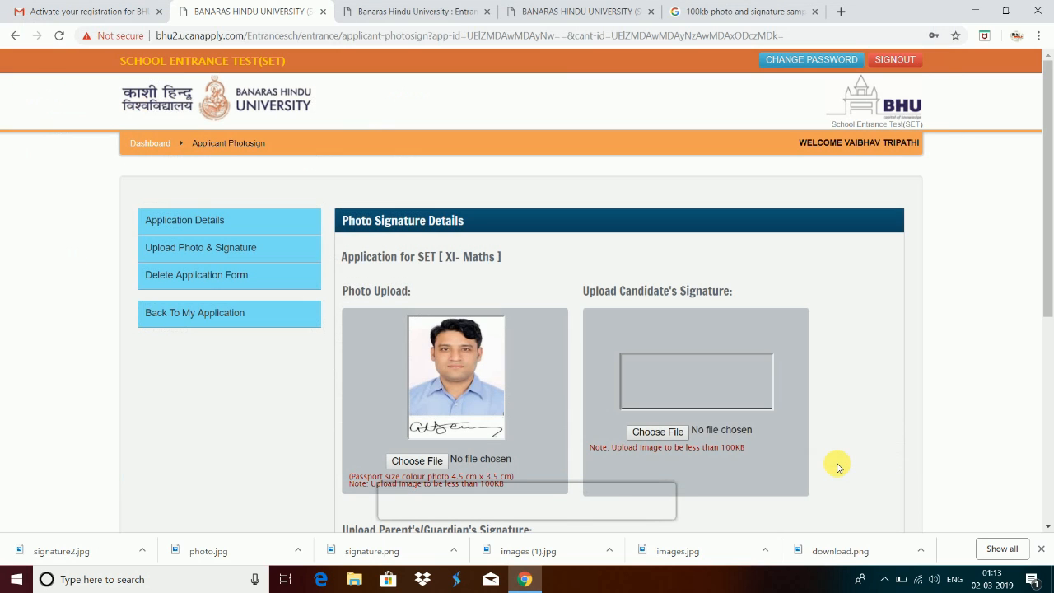
{"action": "scroll", "coordinate": [688, 446], "scroll_direction": "down", "scroll_amount": 1}
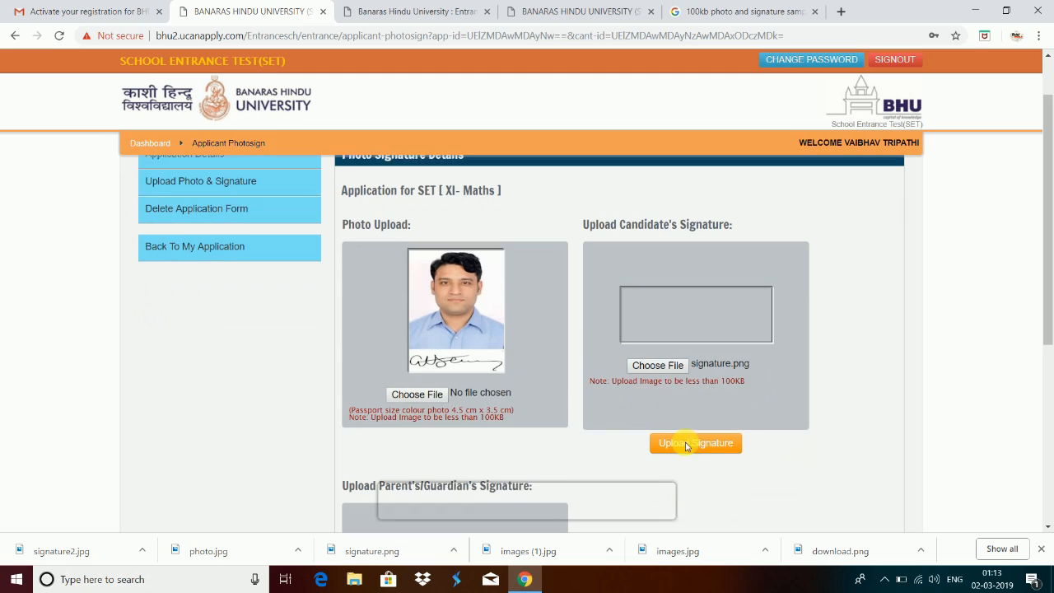
{"action": "left_click", "coordinate": [688, 441]}
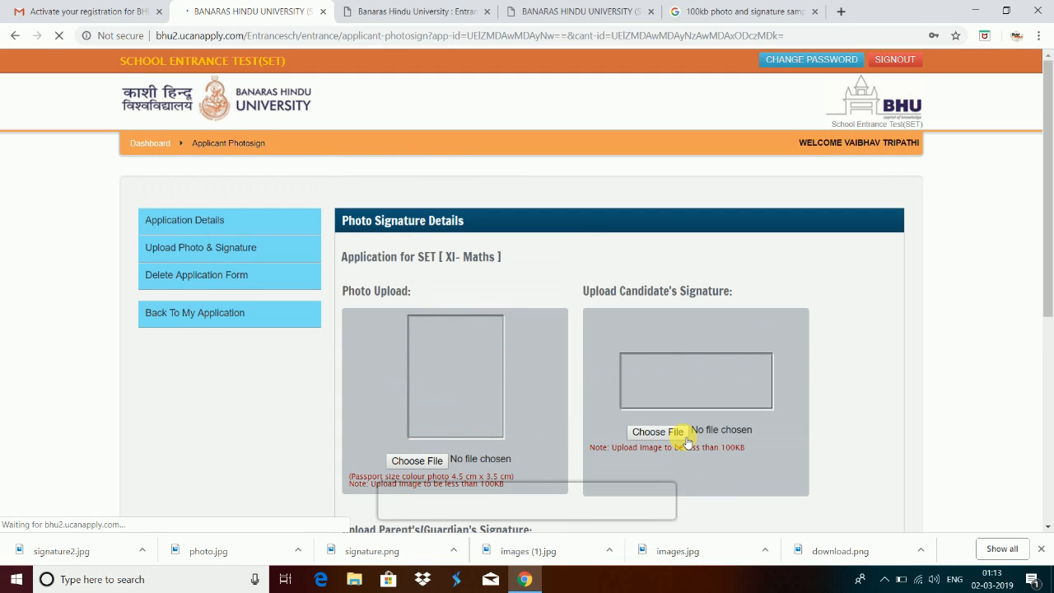
Upload signature2.jpg from the Desktop as the parent's/guardian's signature, and save the photo and signature details
{"action": "scroll", "coordinate": [687, 417], "scroll_direction": "down", "scroll_amount": 4}
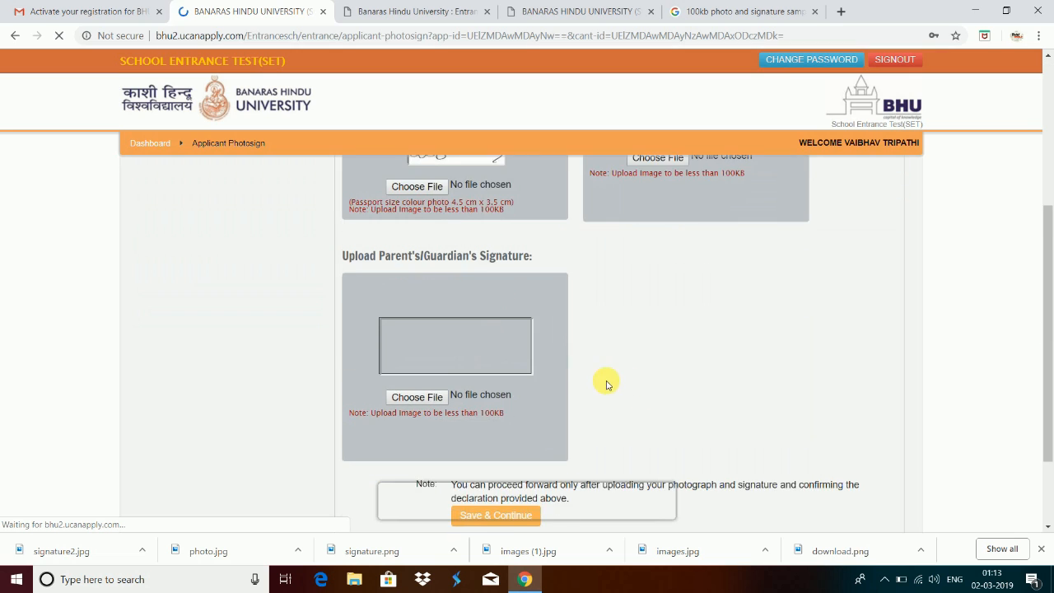
{"action": "left_click", "coordinate": [414, 328]}
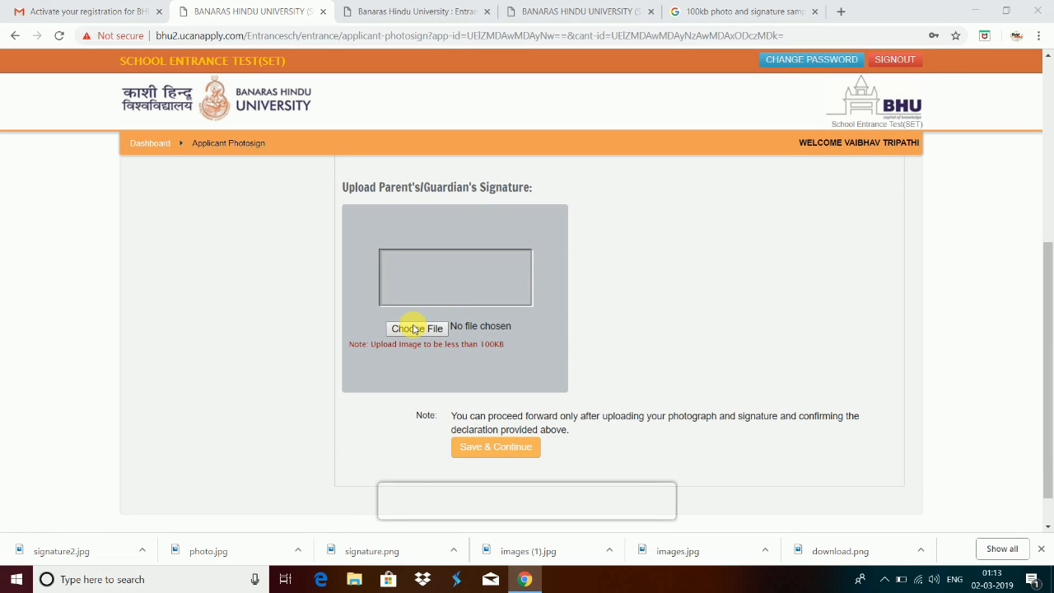
{"action": "scroll", "coordinate": [279, 216], "scroll_direction": "down", "scroll_amount": 3}
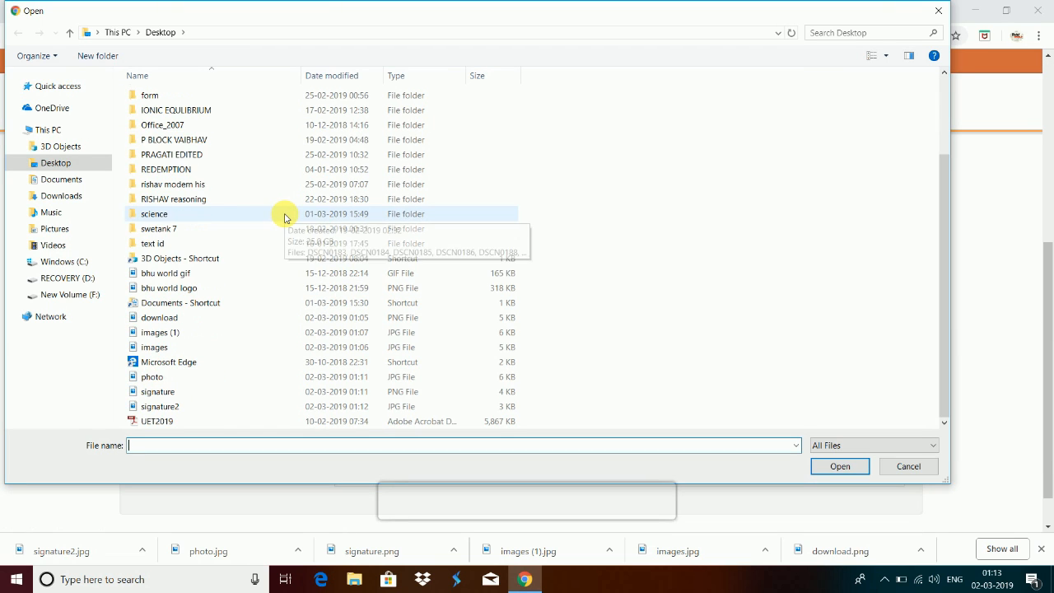
{"action": "left_click", "coordinate": [176, 401]}
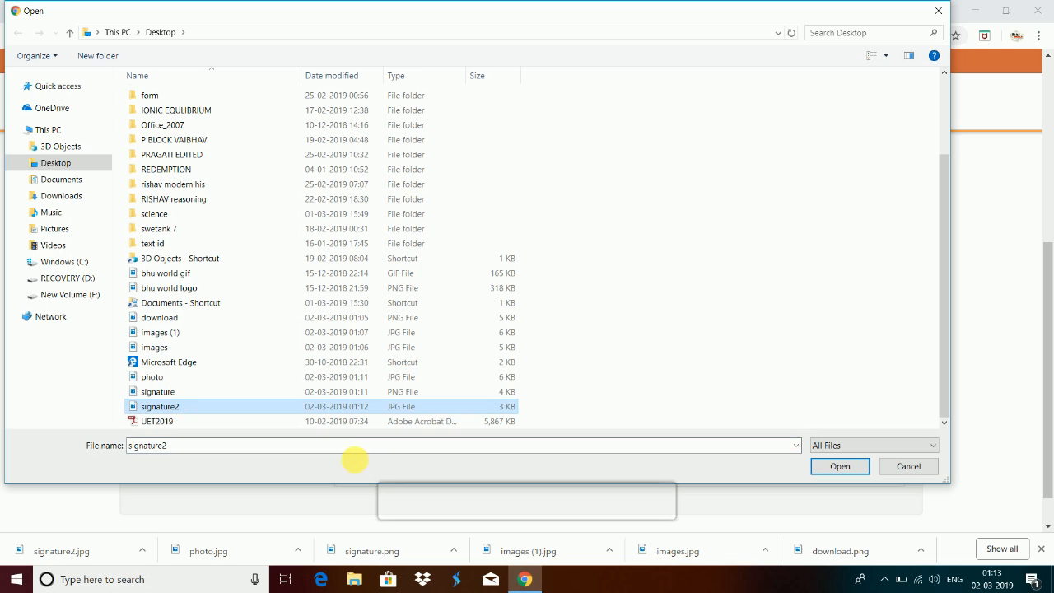
{"action": "left_click", "coordinate": [852, 468]}
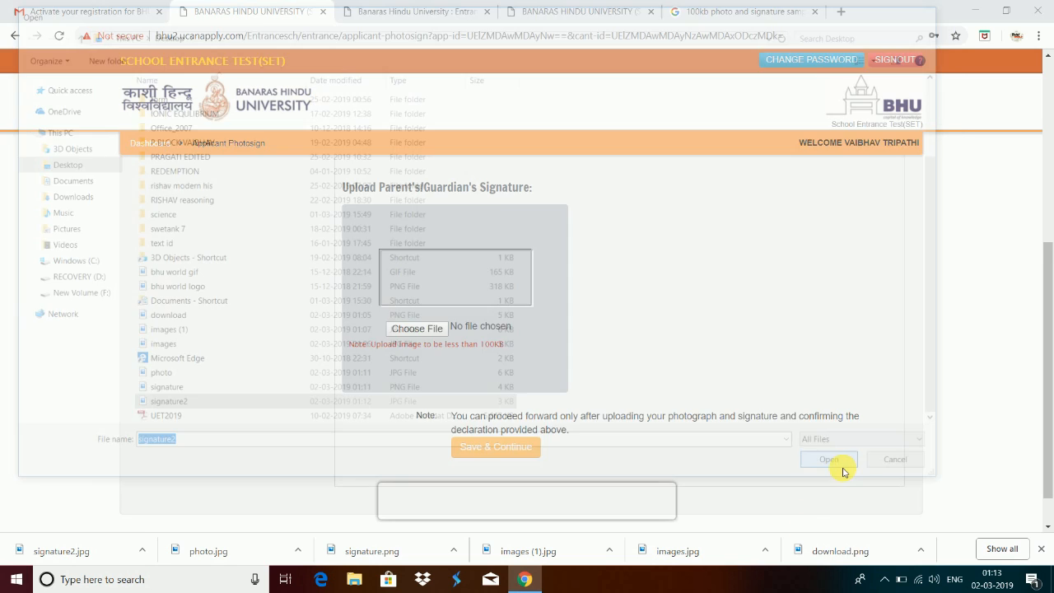
{"action": "left_click", "coordinate": [478, 404]}
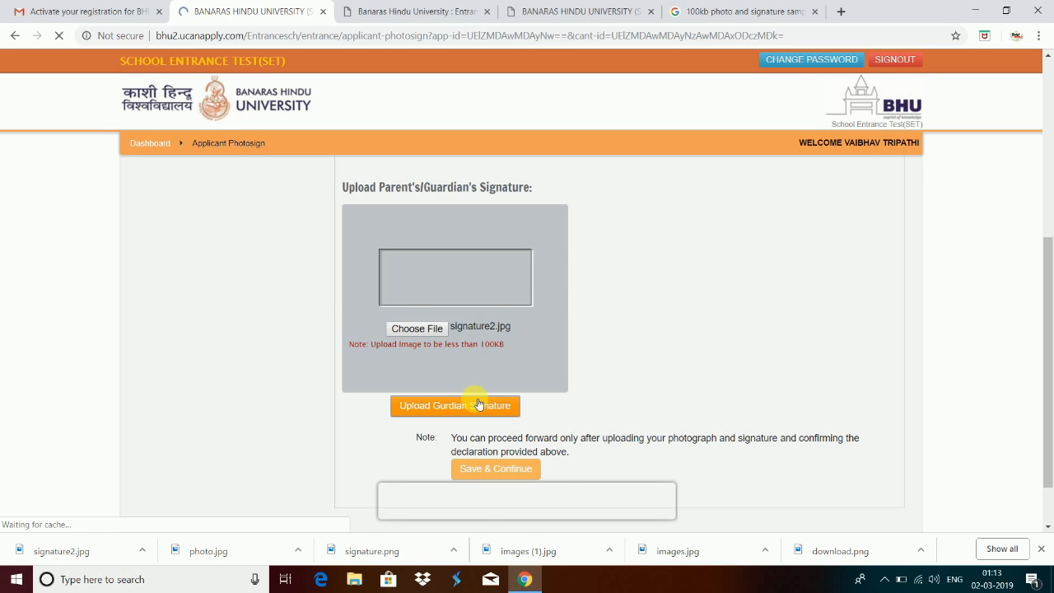
{"action": "scroll", "coordinate": [507, 350], "scroll_direction": "down", "scroll_amount": 5}
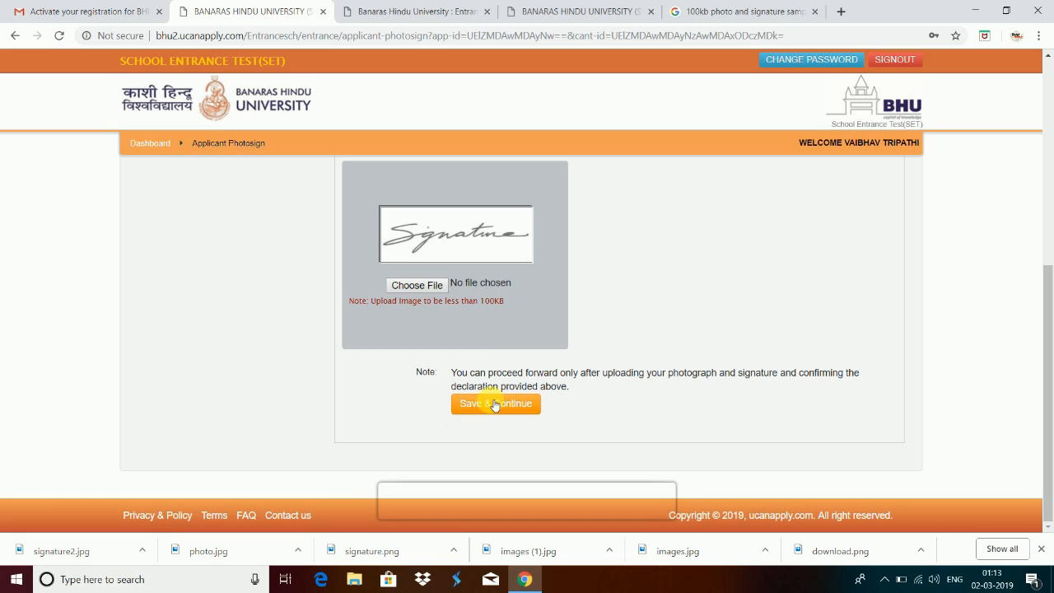
{"action": "left_click", "coordinate": [485, 405]}
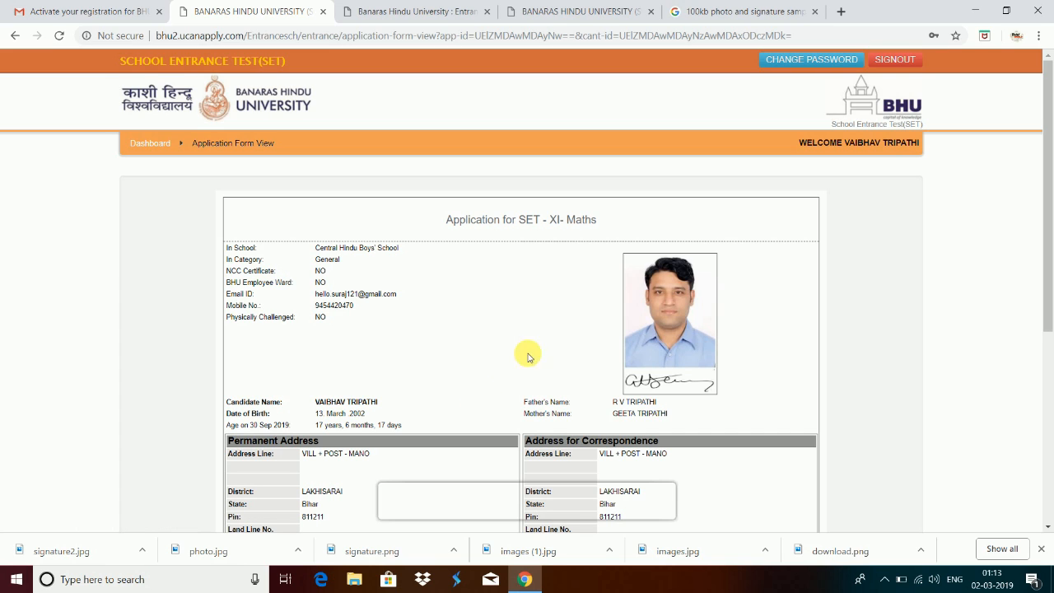
Review the XI- Maths application preview, confirm its declaration and submit the form
{"action": "scroll", "coordinate": [430, 268], "scroll_direction": "down", "scroll_amount": 2}
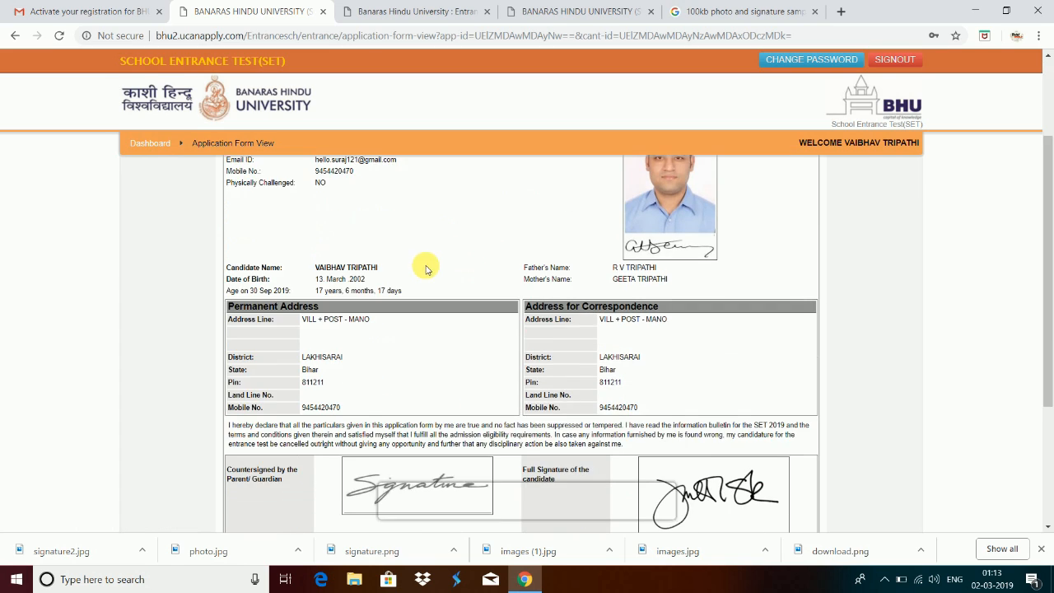
{"action": "scroll", "coordinate": [362, 169], "scroll_direction": "up", "scroll_amount": 1}
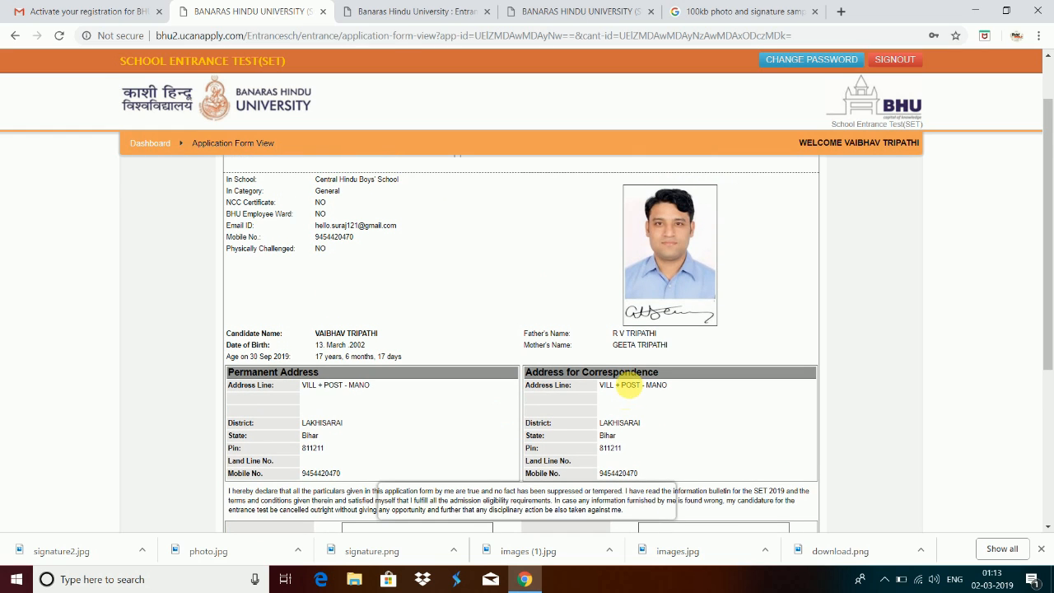
{"action": "scroll", "coordinate": [556, 371], "scroll_direction": "down", "scroll_amount": 1}
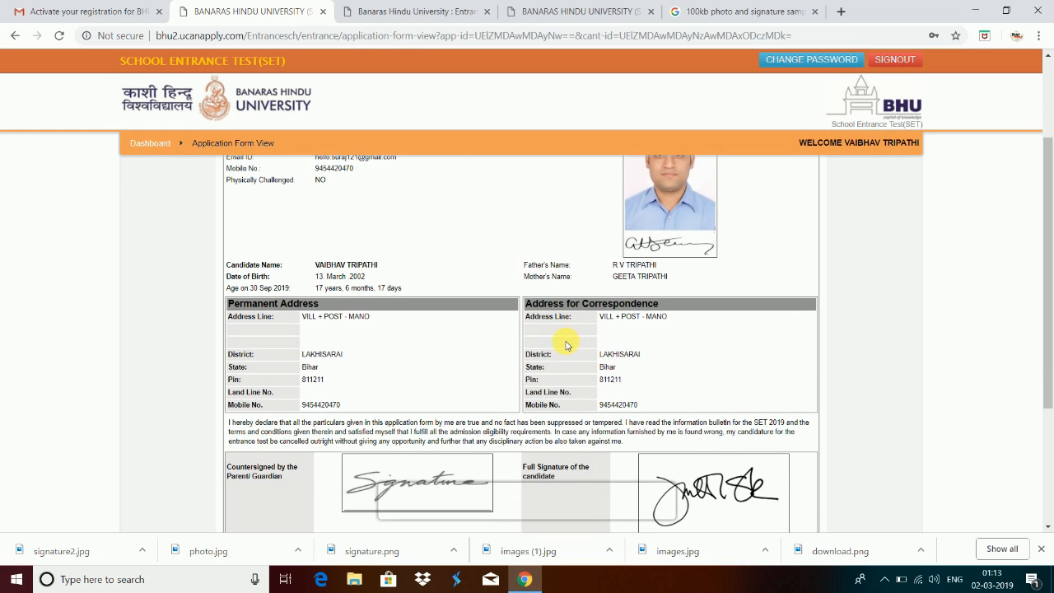
{"action": "scroll", "coordinate": [510, 327], "scroll_direction": "down", "scroll_amount": 1}
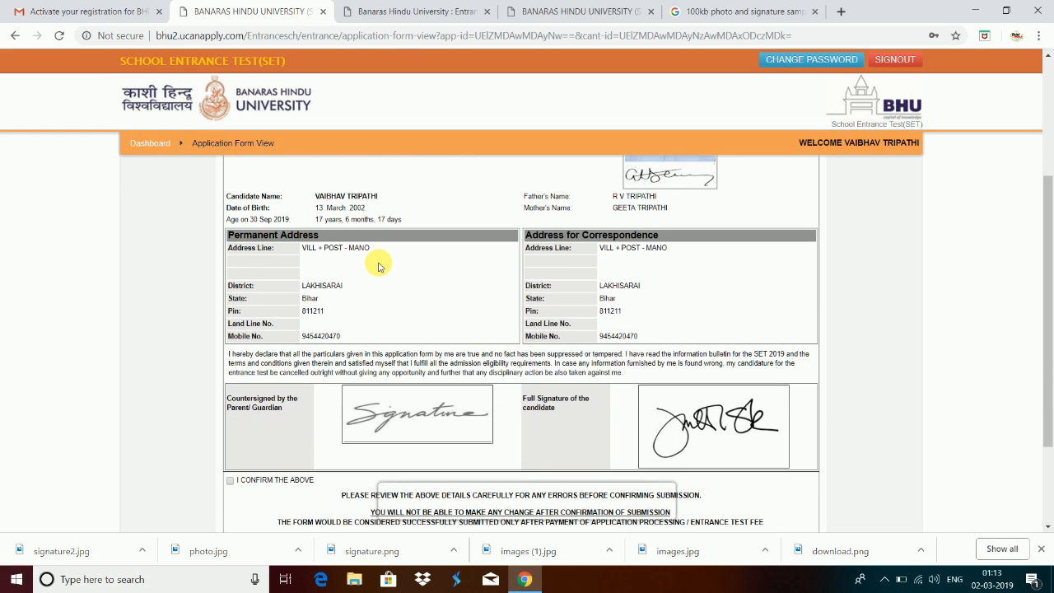
{"action": "scroll", "coordinate": [380, 263], "scroll_direction": "down", "scroll_amount": 2}
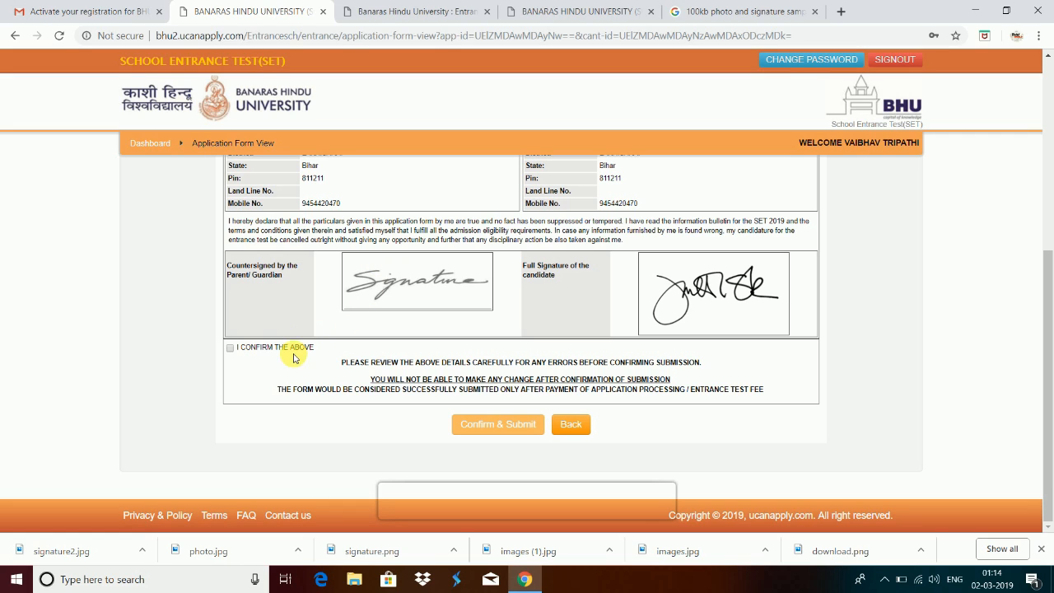
{"action": "left_click", "coordinate": [230, 347]}
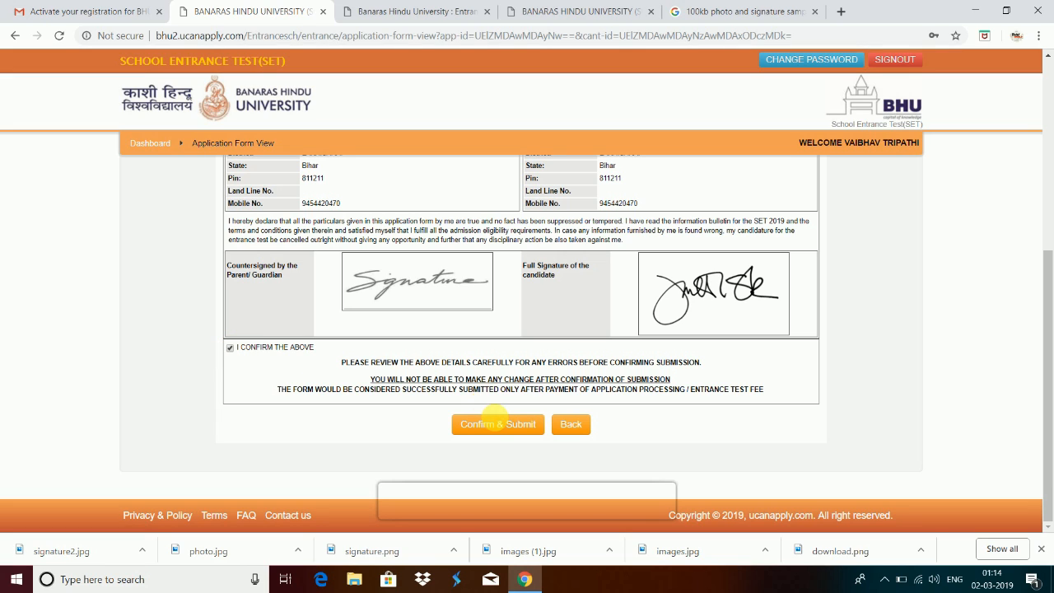
{"action": "left_click", "coordinate": [486, 427]}
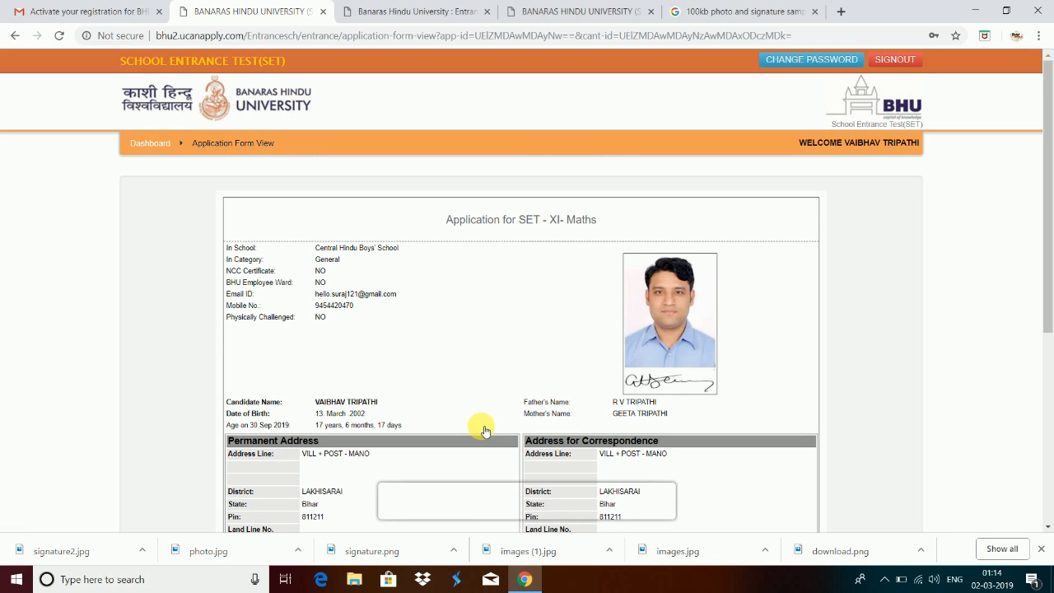
Return from the submitted application form to the overview of the applicant's applications
{"action": "scroll", "coordinate": [548, 228], "scroll_direction": "down", "scroll_amount": 4}
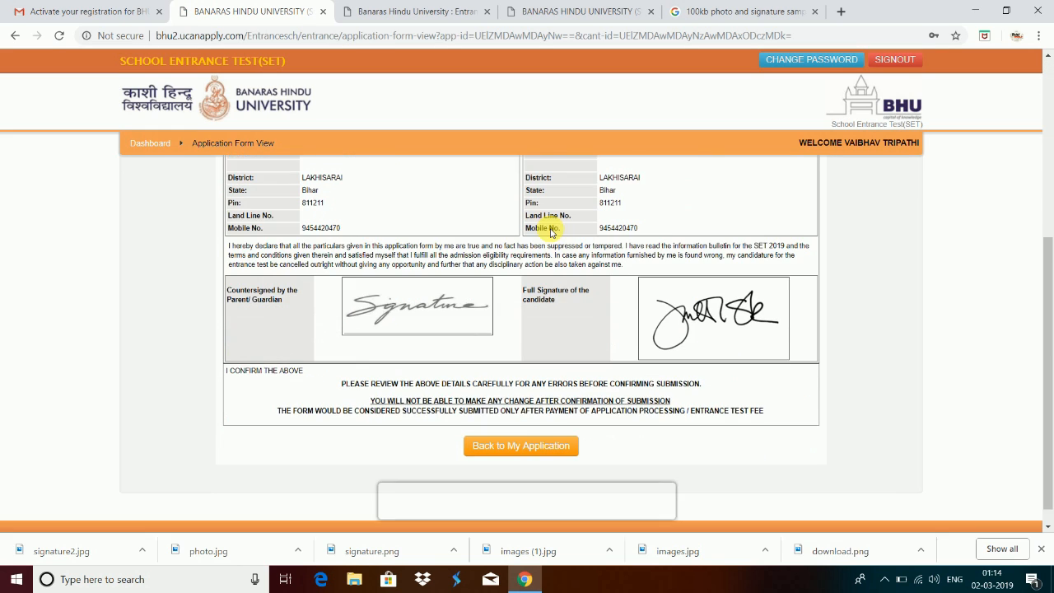
{"action": "scroll", "coordinate": [551, 233], "scroll_direction": "down", "scroll_amount": 1}
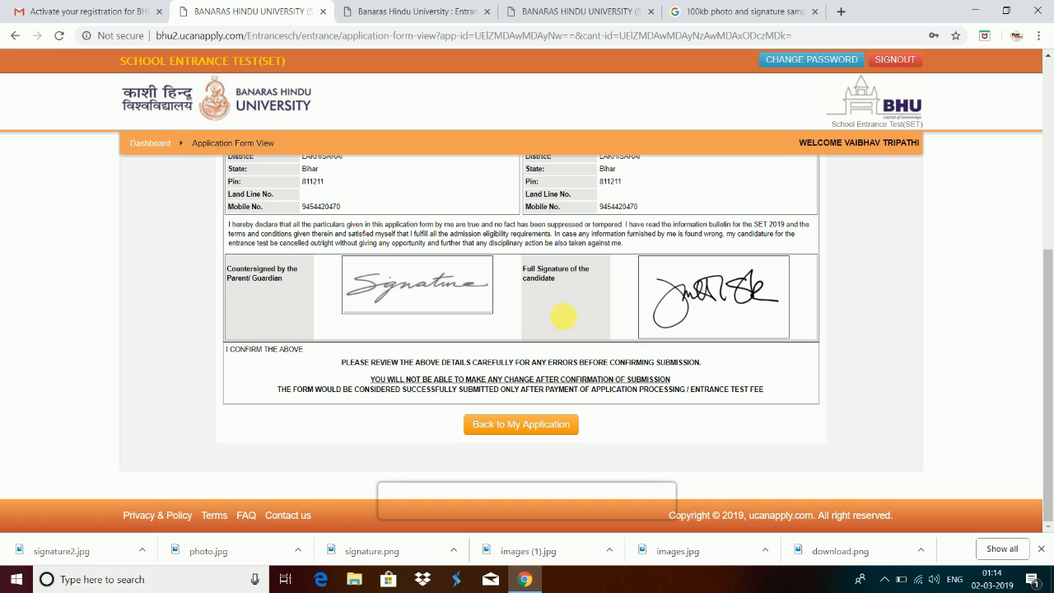
{"action": "left_click", "coordinate": [506, 430]}
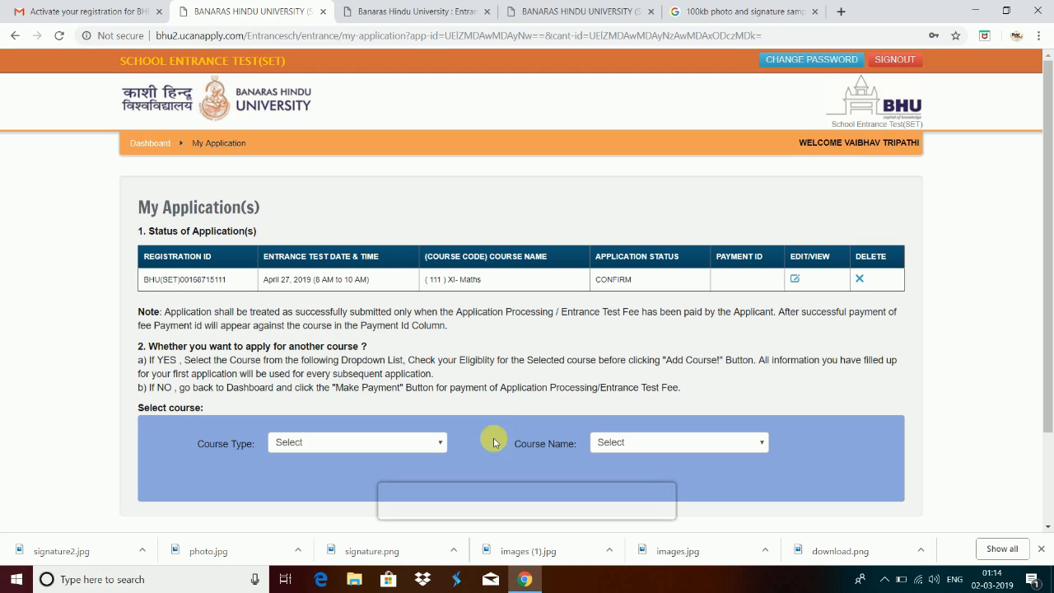
Check which other course names can be applied for under the SET course type
{"action": "left_click", "coordinate": [437, 442]}
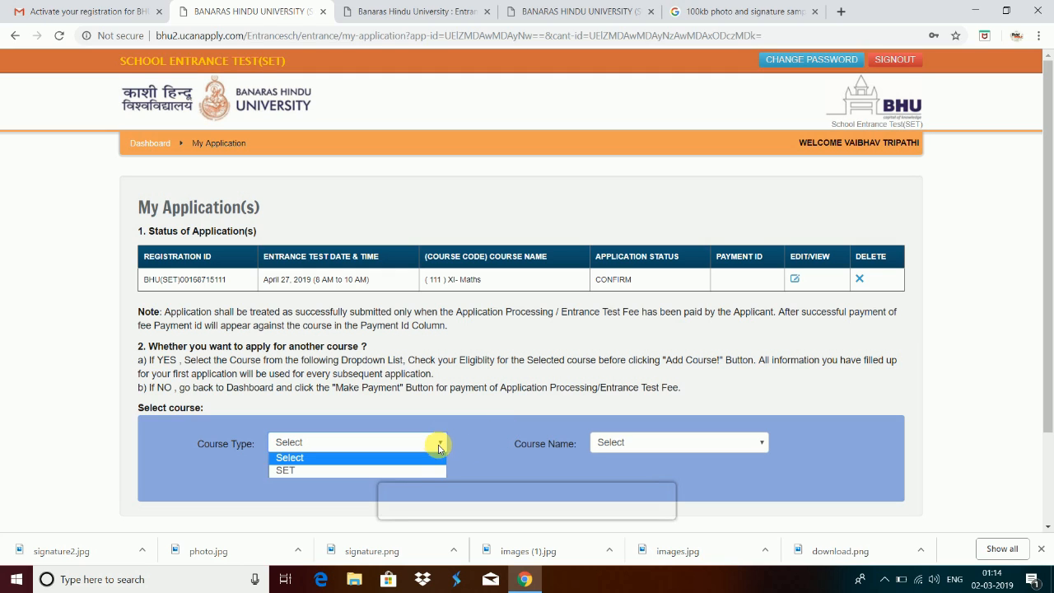
{"action": "left_click", "coordinate": [375, 471]}
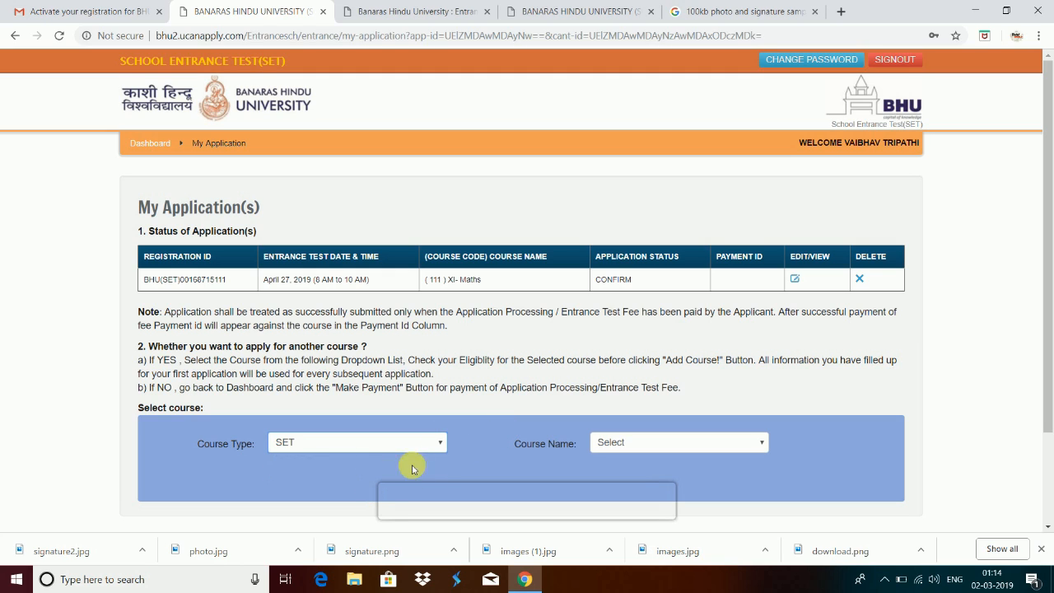
{"action": "left_click", "coordinate": [681, 440]}
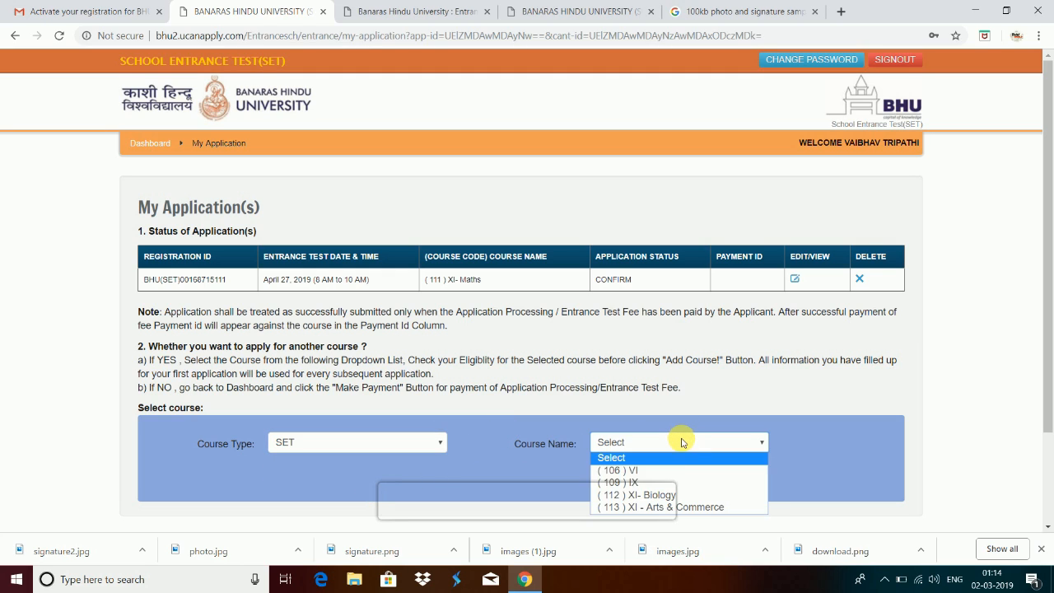
{"action": "left_click", "coordinate": [531, 449]}
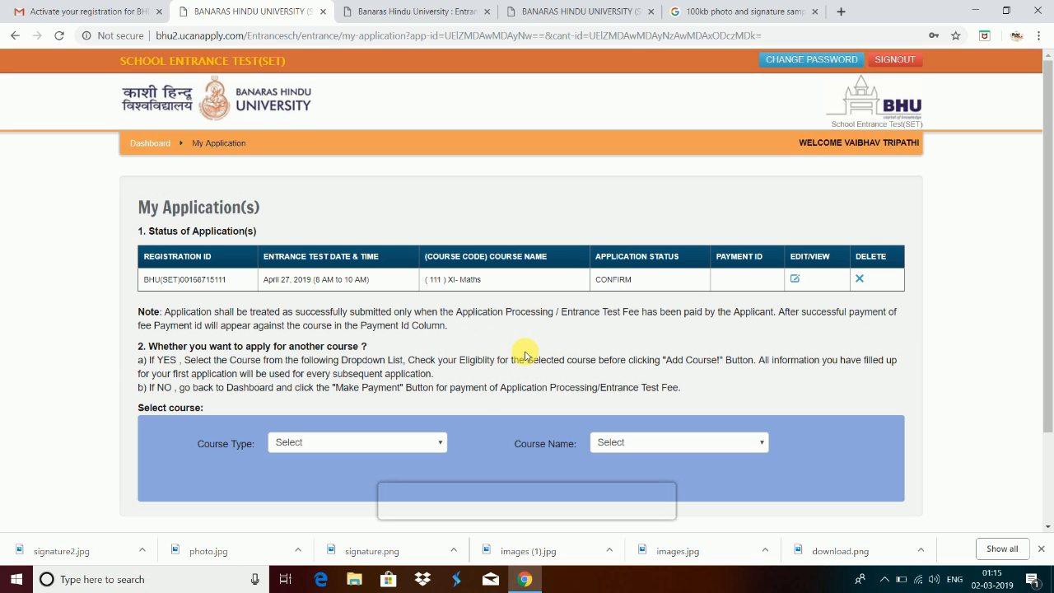
From the dashboard's payment section, select the XI- Maths application for the entrance test fee and continue with online payment
{"action": "left_click", "coordinate": [160, 144]}
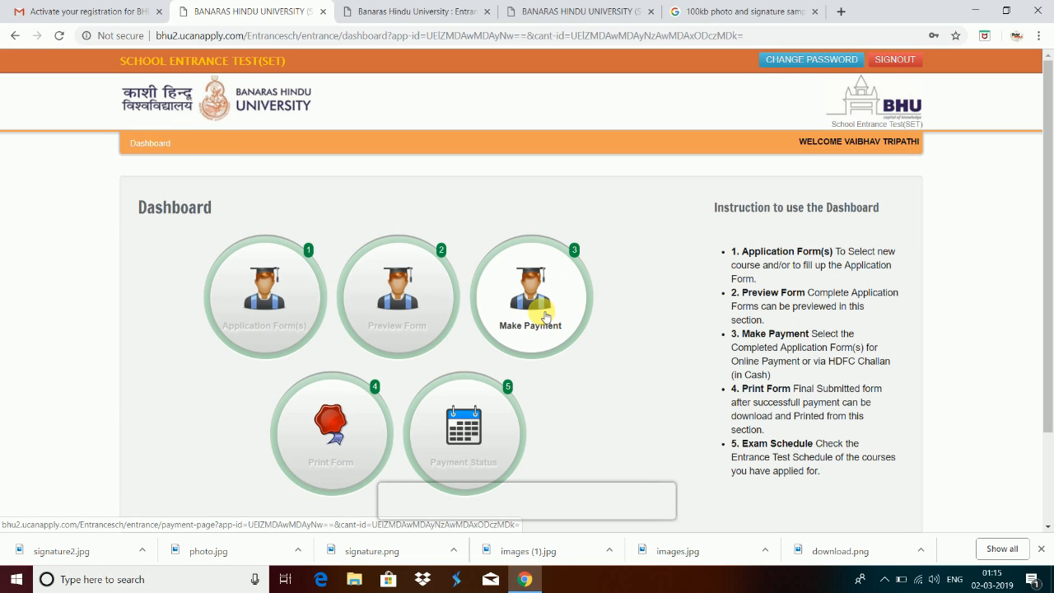
{"action": "left_click", "coordinate": [542, 316]}
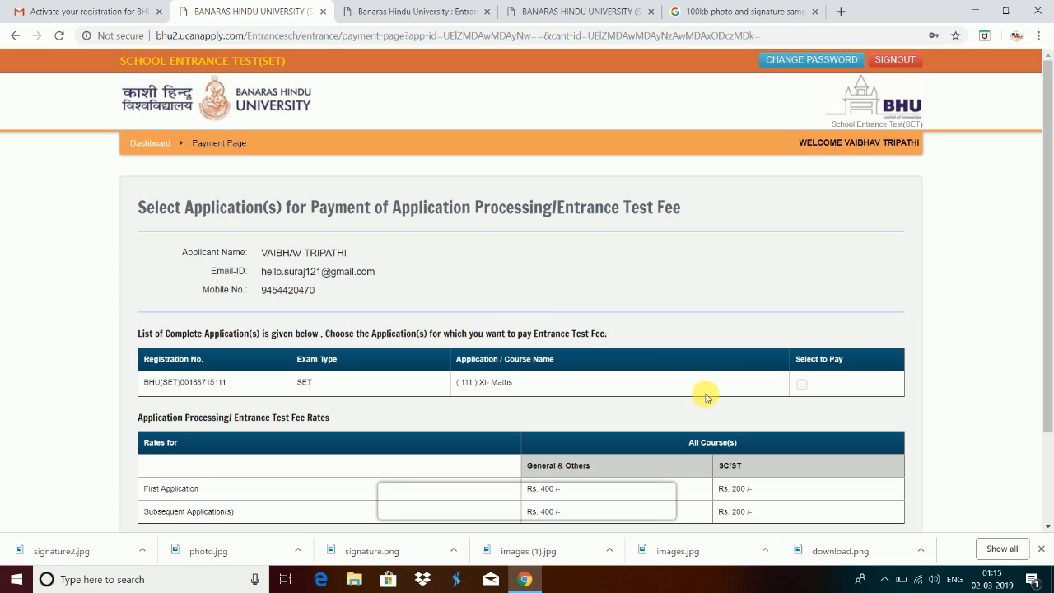
{"action": "scroll", "coordinate": [617, 259], "scroll_direction": "down", "scroll_amount": 1}
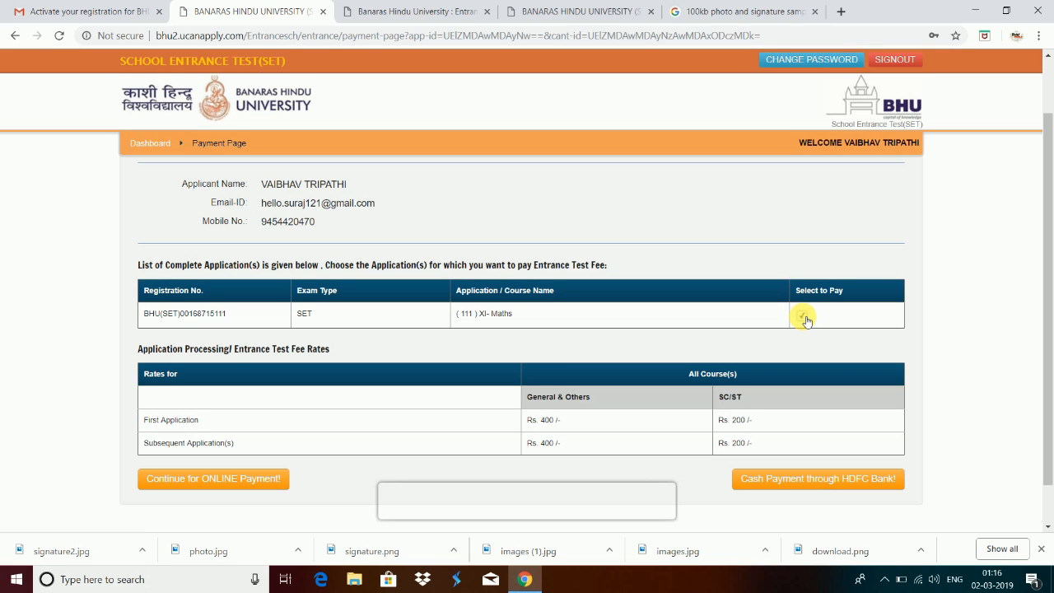
{"action": "scroll", "coordinate": [691, 354], "scroll_direction": "down", "scroll_amount": 1}
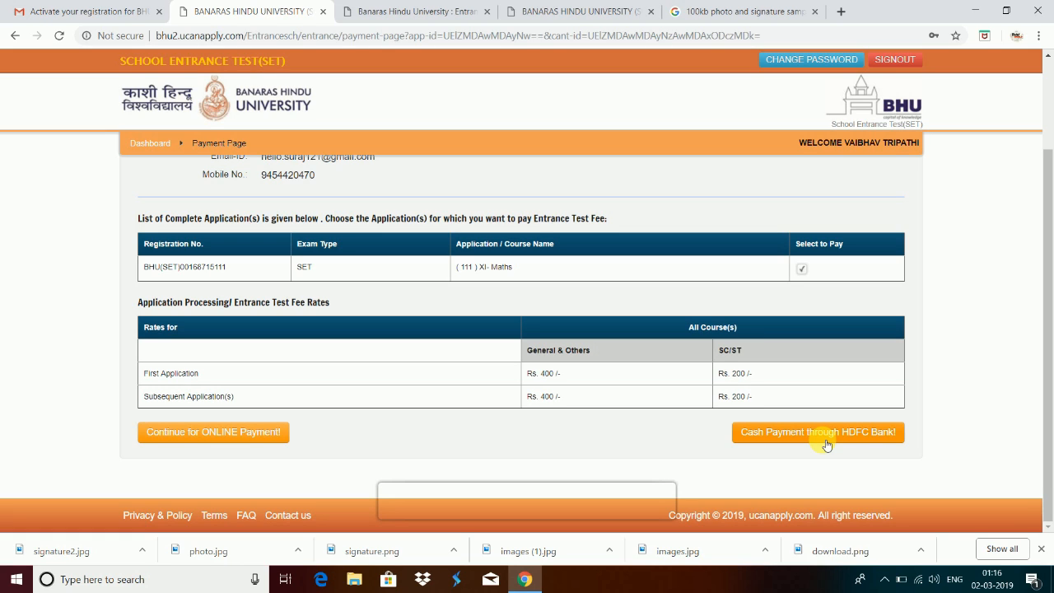
{"action": "left_click", "coordinate": [805, 270]}
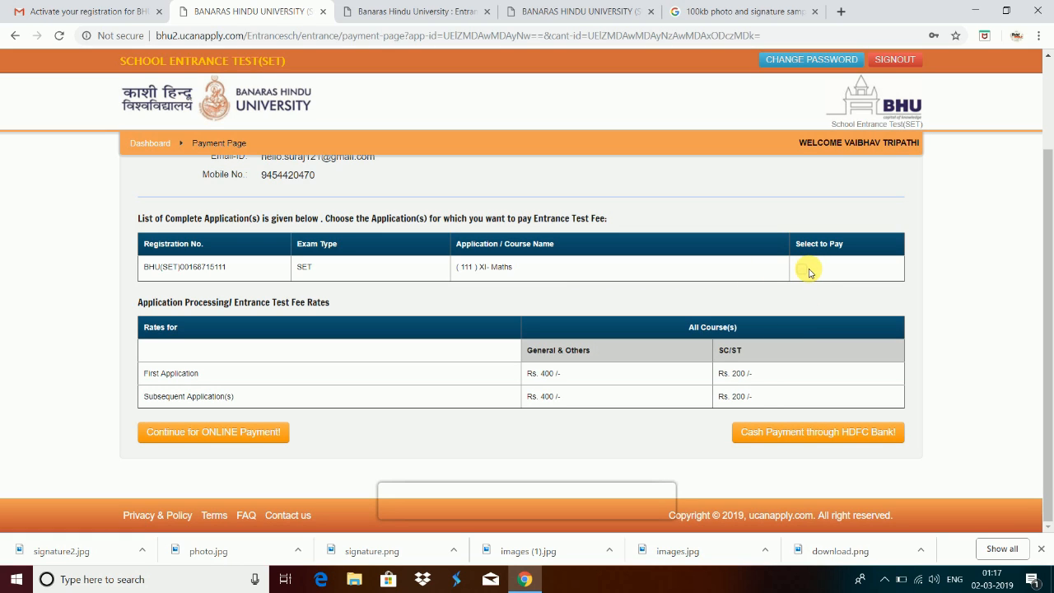
{"action": "left_click", "coordinate": [247, 436]}
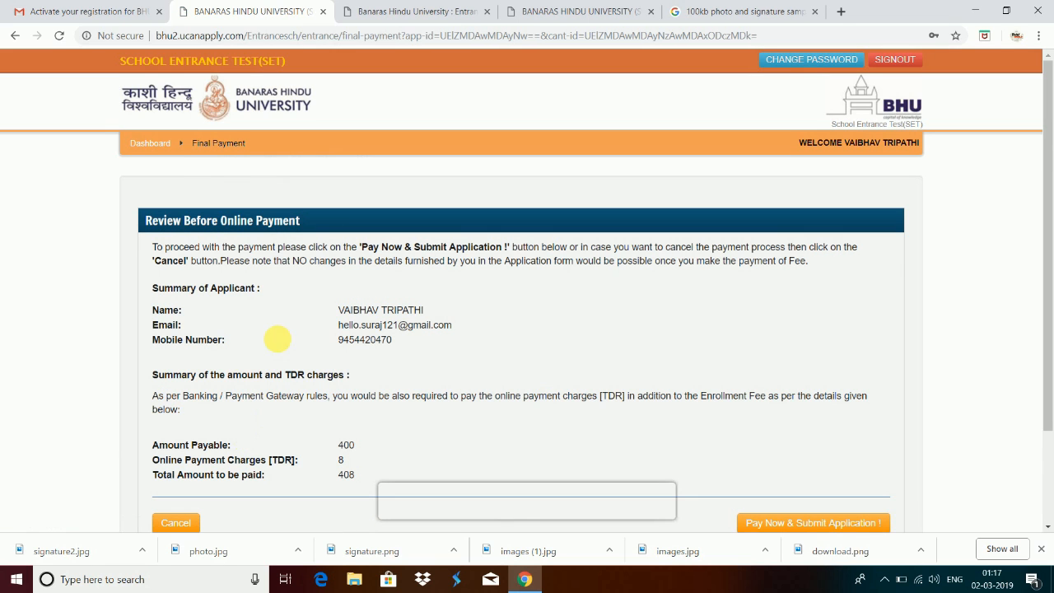
Review the online payment summary, then choose to pay now and submit the application
{"action": "scroll", "coordinate": [325, 345], "scroll_direction": "down", "scroll_amount": 1}
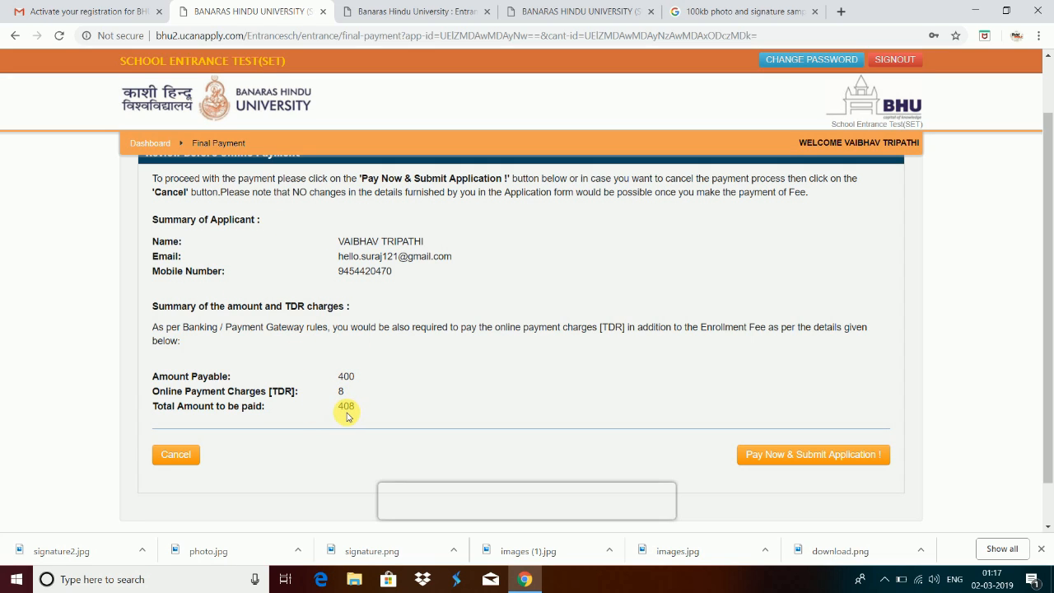
{"action": "left_click", "coordinate": [773, 456]}
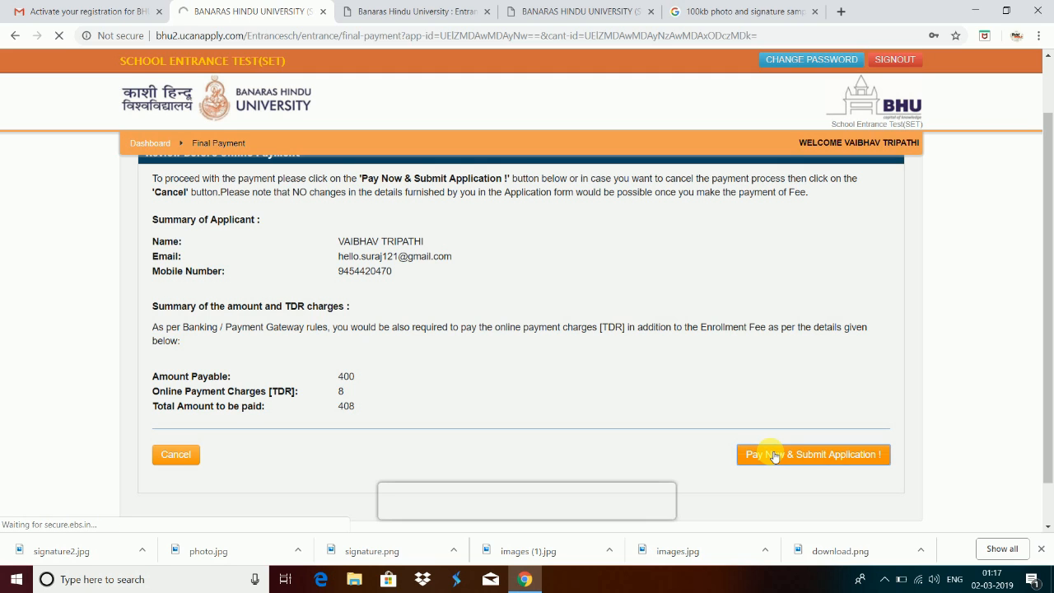